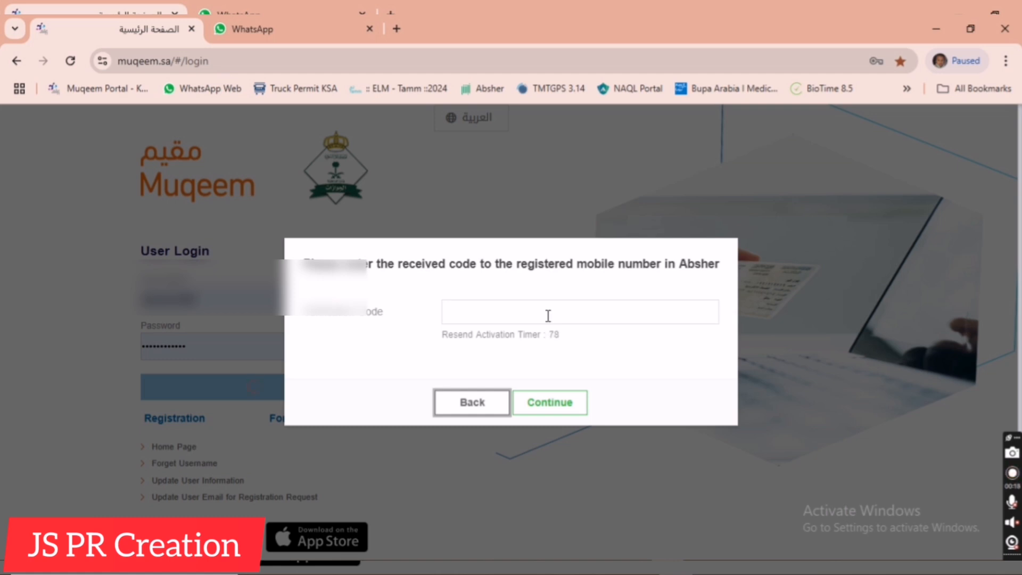
Enter the Absher verification code and submit it to complete the login
{"action": "left_click", "coordinate": [548, 312]}
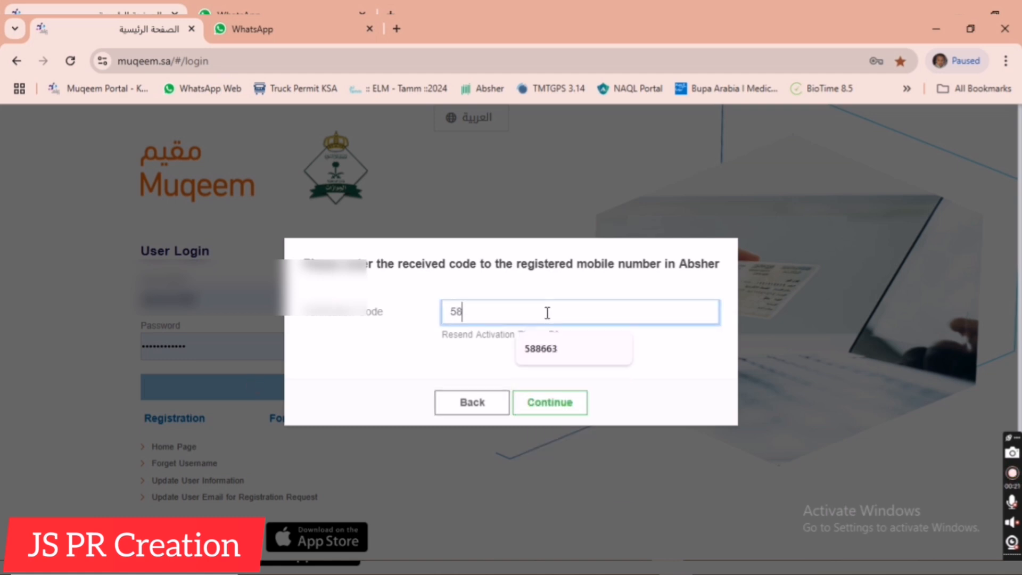
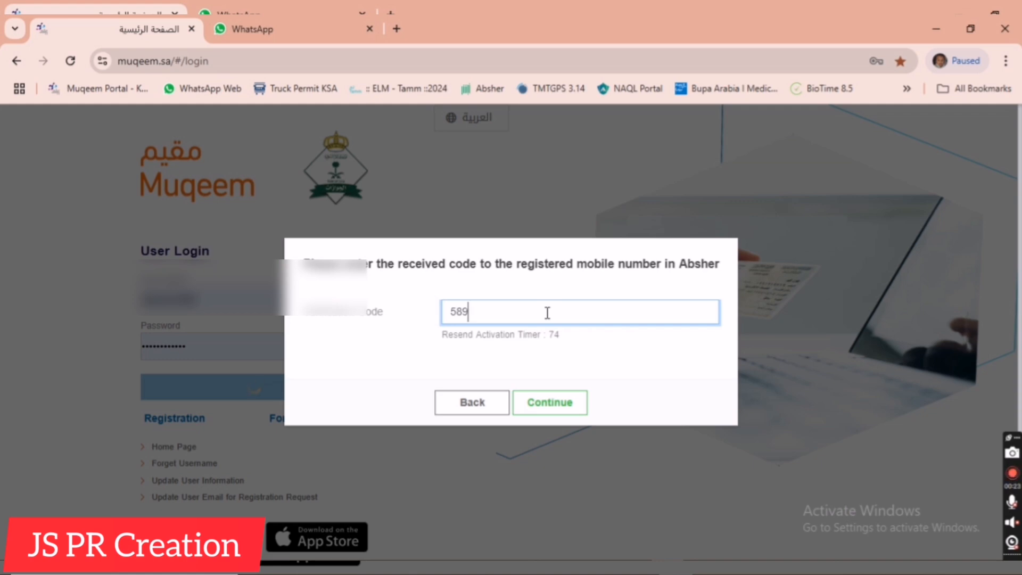
{"action": "left_click", "coordinate": [539, 408]}
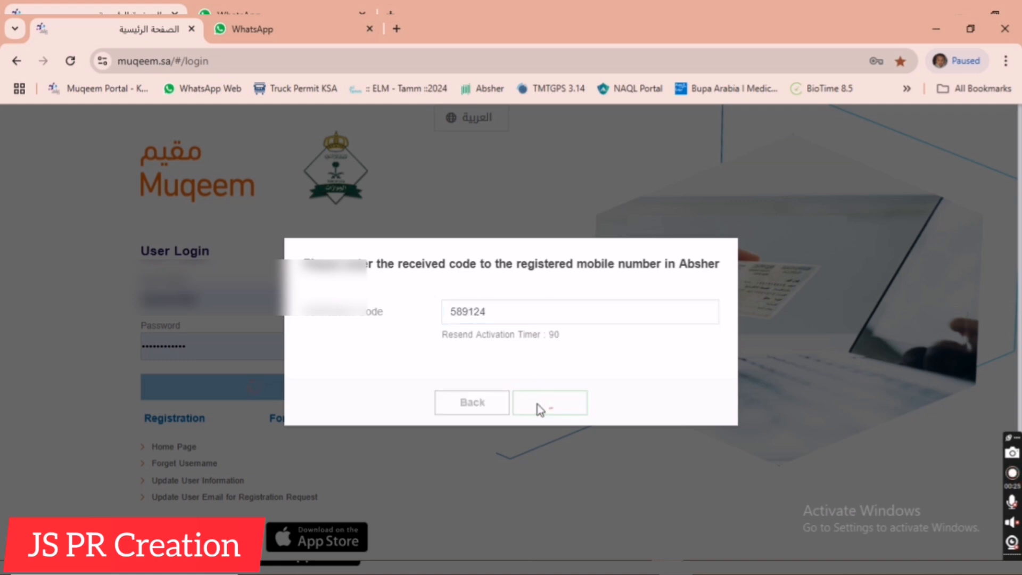
Switch the portal to English and check the 1125-point balance on the main page
{"action": "scroll", "coordinate": [538, 404], "scroll_direction": "down", "scroll_amount": 3}
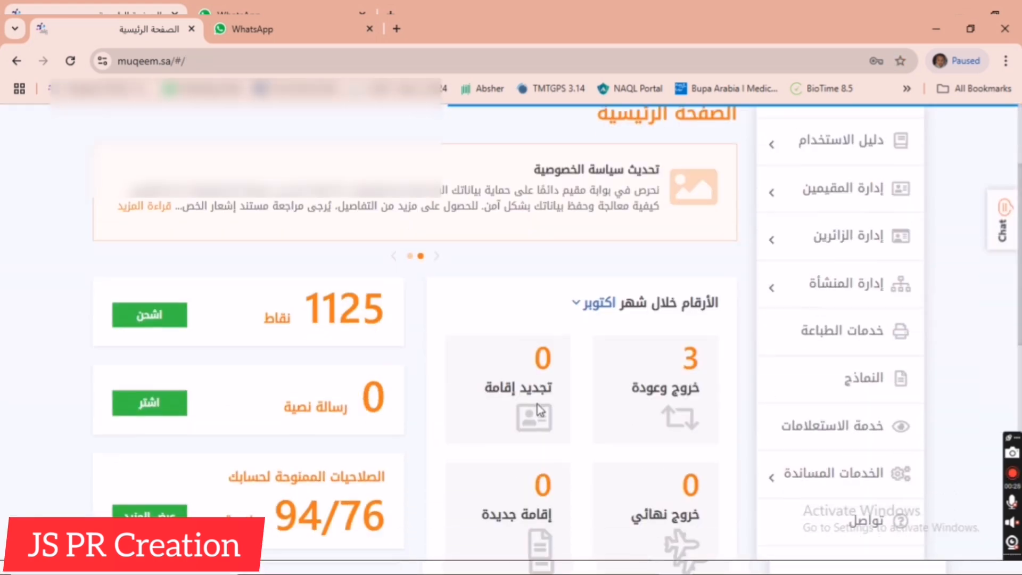
{"action": "scroll", "coordinate": [537, 404], "scroll_direction": "up", "scroll_amount": 3}
{"action": "left_click", "coordinate": [113, 114]}
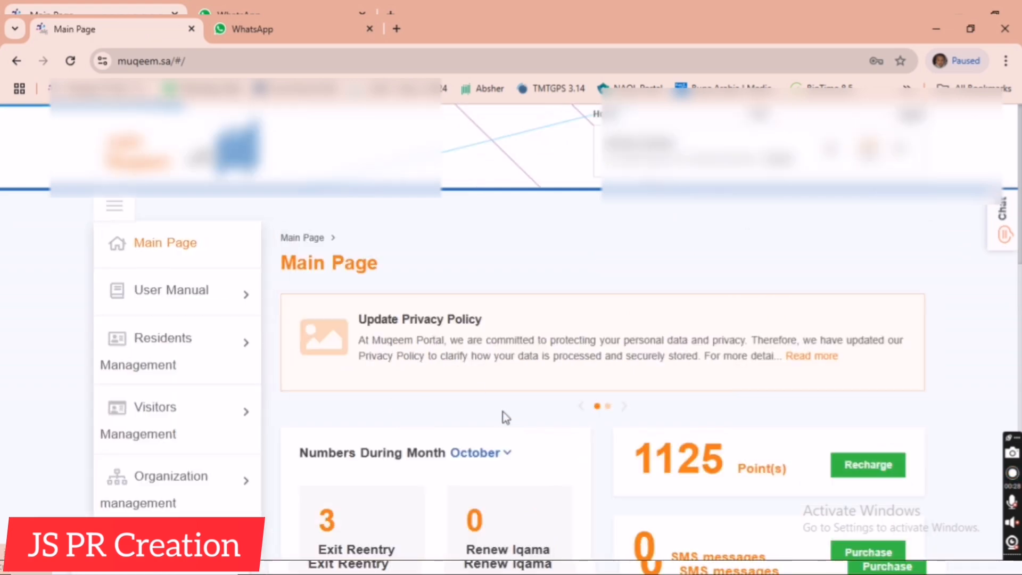
{"action": "scroll", "coordinate": [475, 381], "scroll_direction": "down", "scroll_amount": 3}
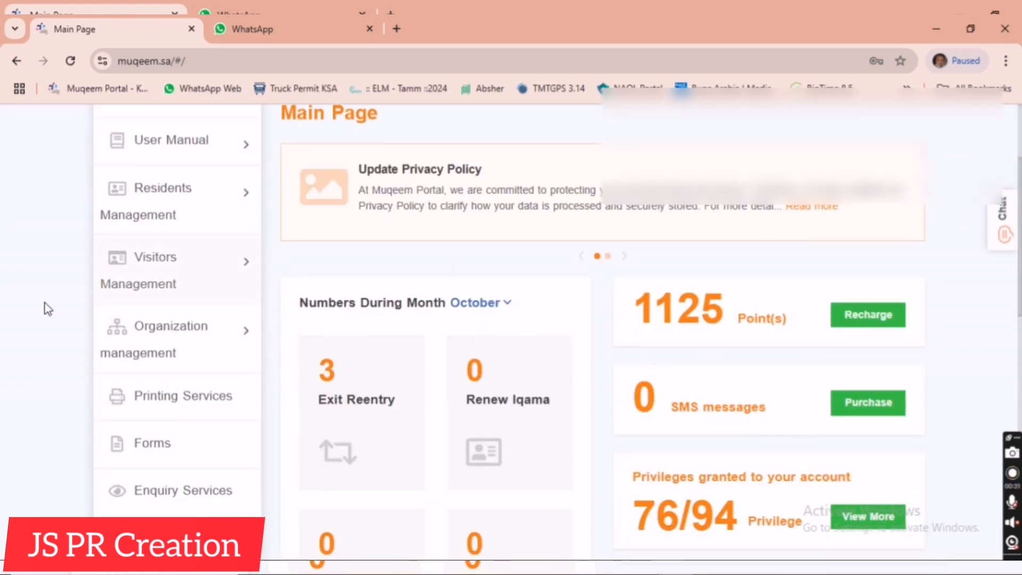
{"action": "left_click_drag", "start_coordinate": [636, 309], "coordinate": [725, 309]}
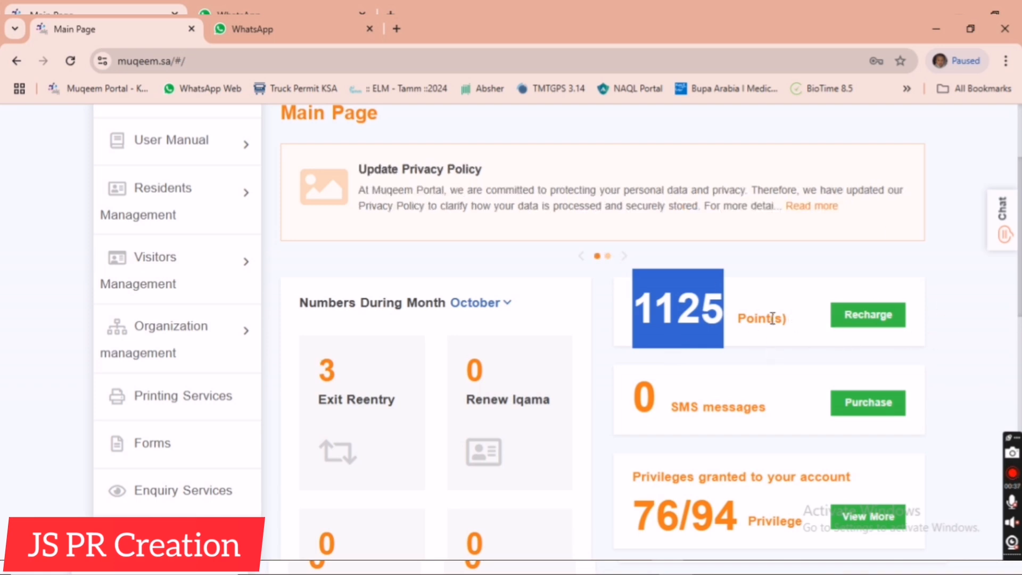
{"action": "left_click", "coordinate": [993, 369]}
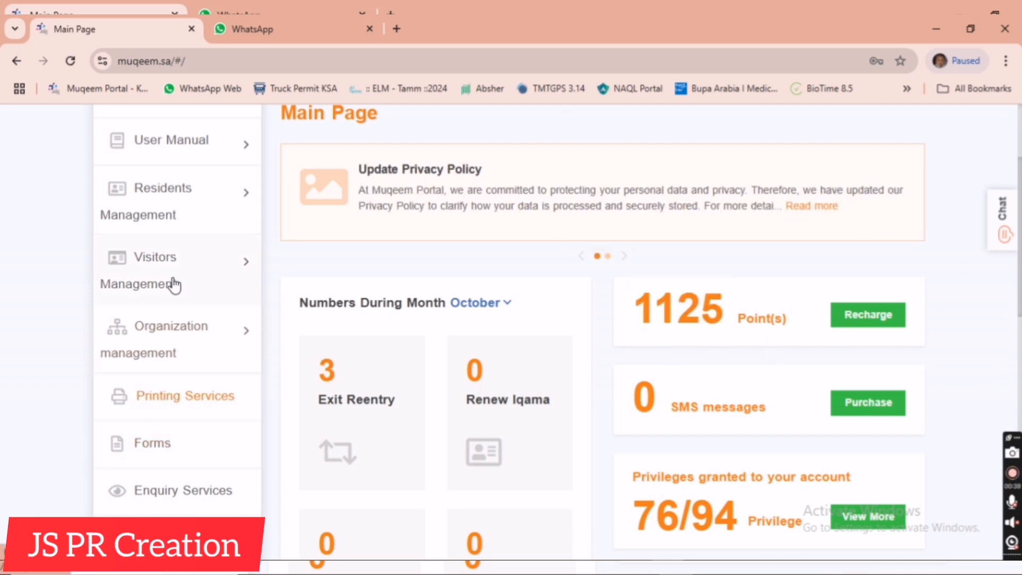
{"action": "scroll", "coordinate": [130, 376], "scroll_direction": "up", "scroll_amount": 3}
{"action": "scroll", "coordinate": [130, 376], "scroll_direction": "down", "scroll_amount": 5}
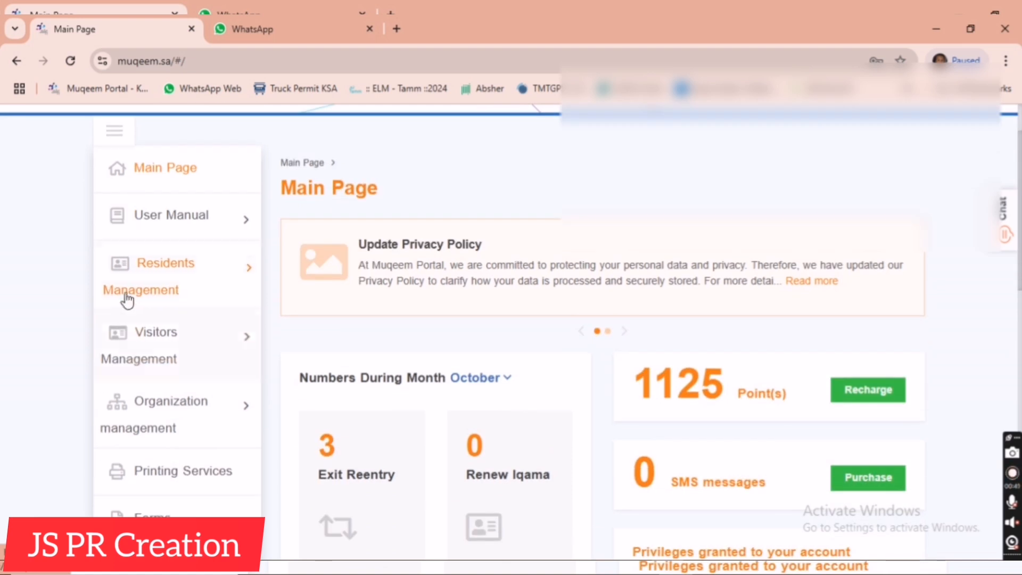
{"action": "scroll", "coordinate": [142, 360], "scroll_direction": "down", "scroll_amount": 1}
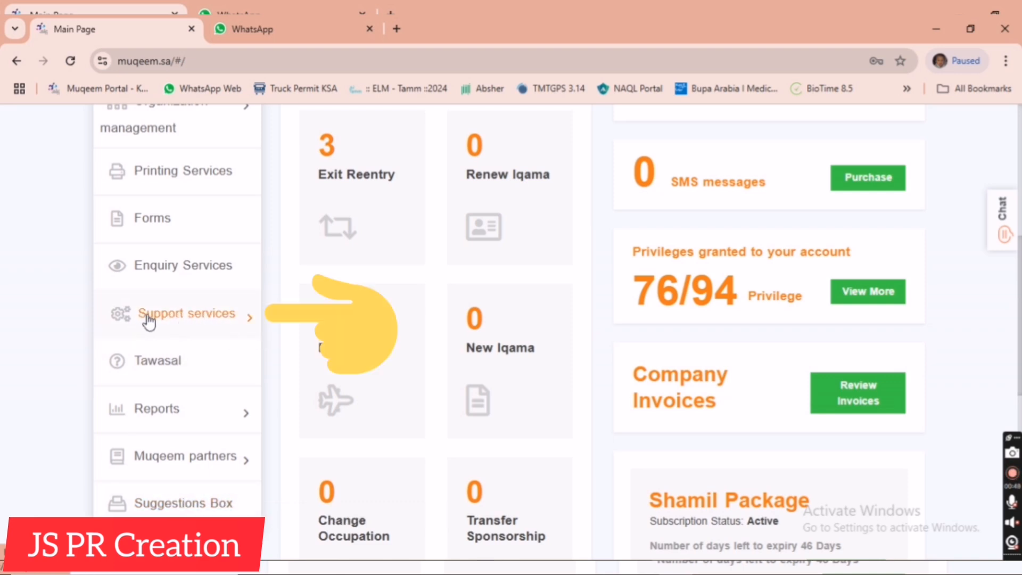
Open the Criminal record certificate service under Support services and view its Requests page
{"action": "left_click", "coordinate": [202, 324]}
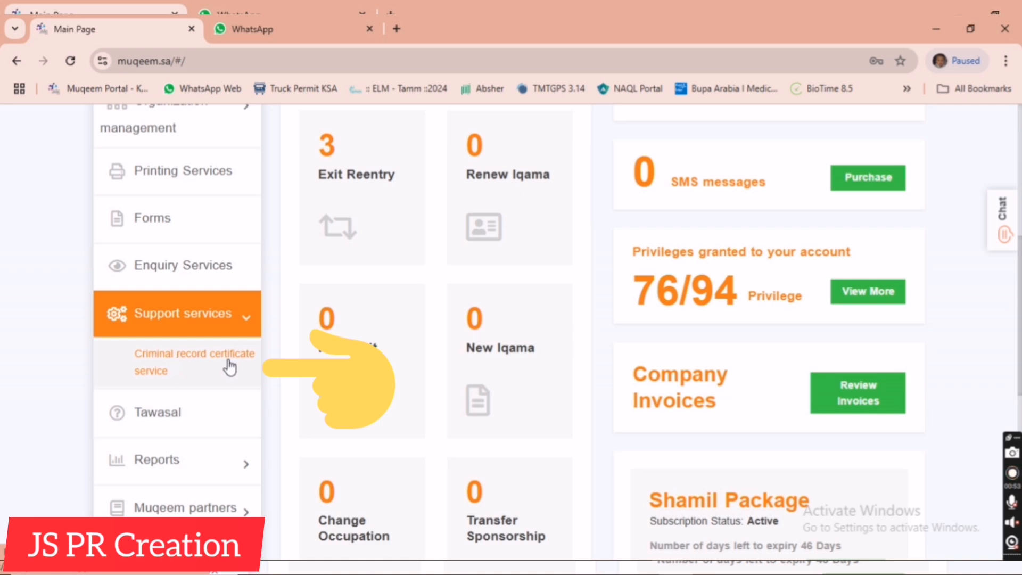
{"action": "left_click", "coordinate": [189, 370]}
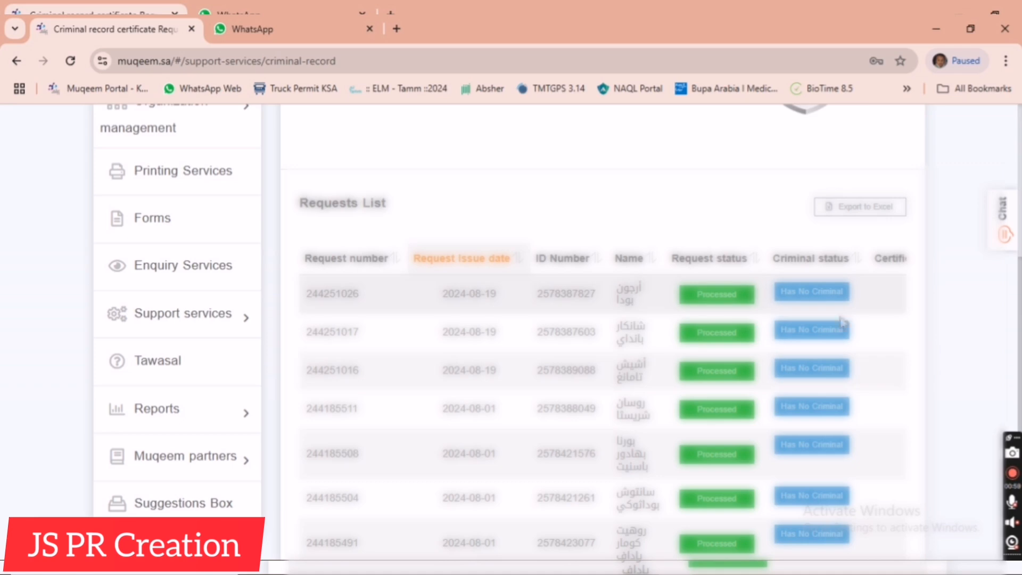
{"action": "scroll", "coordinate": [825, 373], "scroll_direction": "down", "scroll_amount": 4}
{"action": "scroll", "coordinate": [809, 415], "scroll_direction": "up", "scroll_amount": 4}
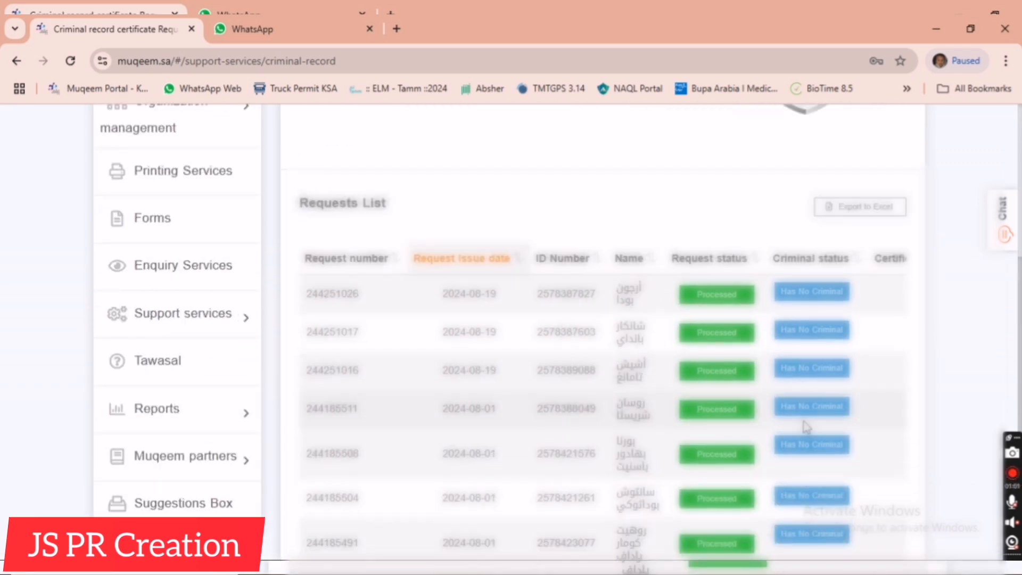
{"action": "scroll", "coordinate": [807, 426], "scroll_direction": "up", "scroll_amount": 2}
{"action": "scroll", "coordinate": [806, 425], "scroll_direction": "up", "scroll_amount": 2}
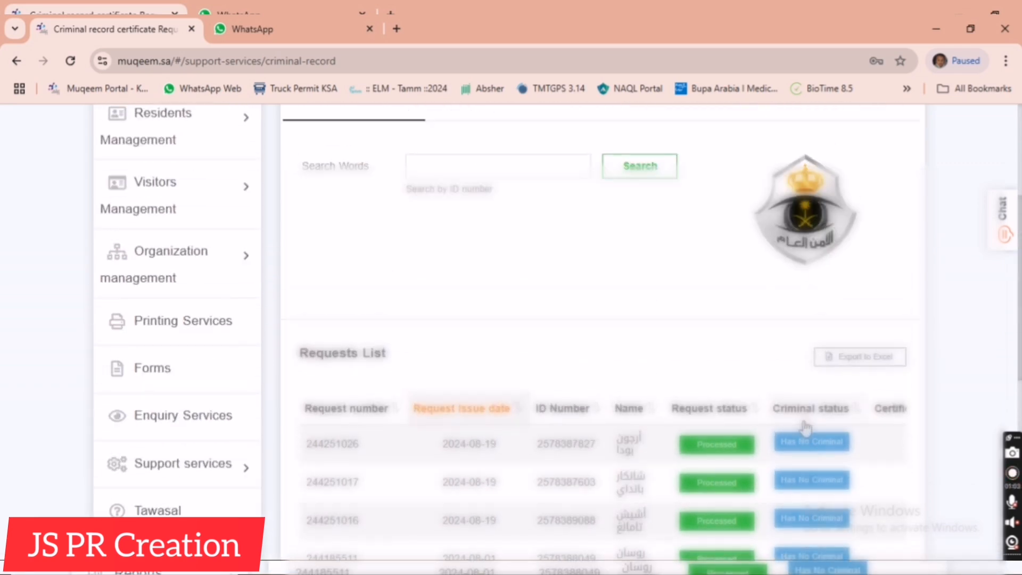
{"action": "scroll", "coordinate": [807, 426], "scroll_direction": "up", "scroll_amount": 3}
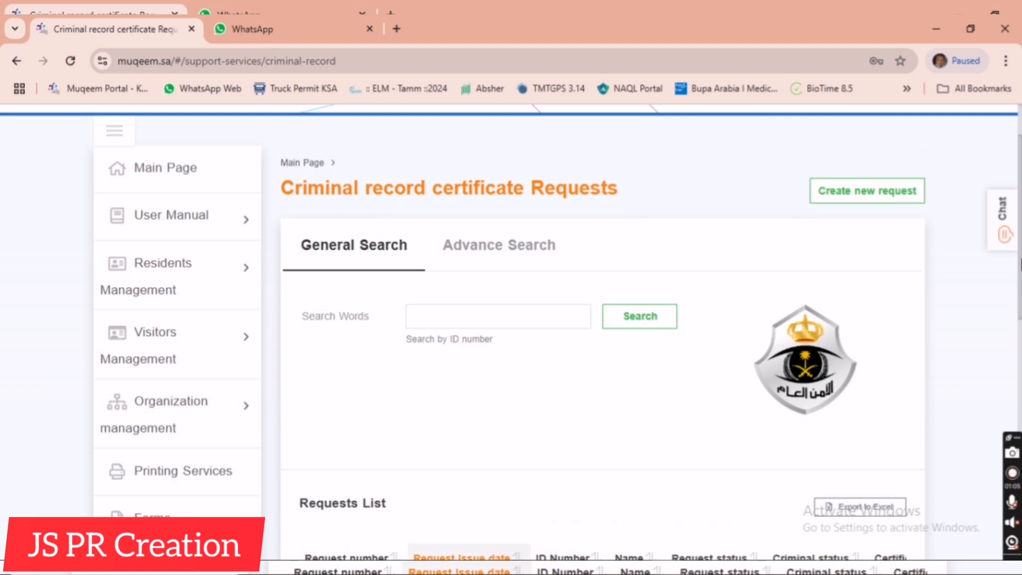
Start a new request with Iqama as the ID type and enter the resident's Iqama number
{"action": "left_click", "coordinate": [845, 195]}
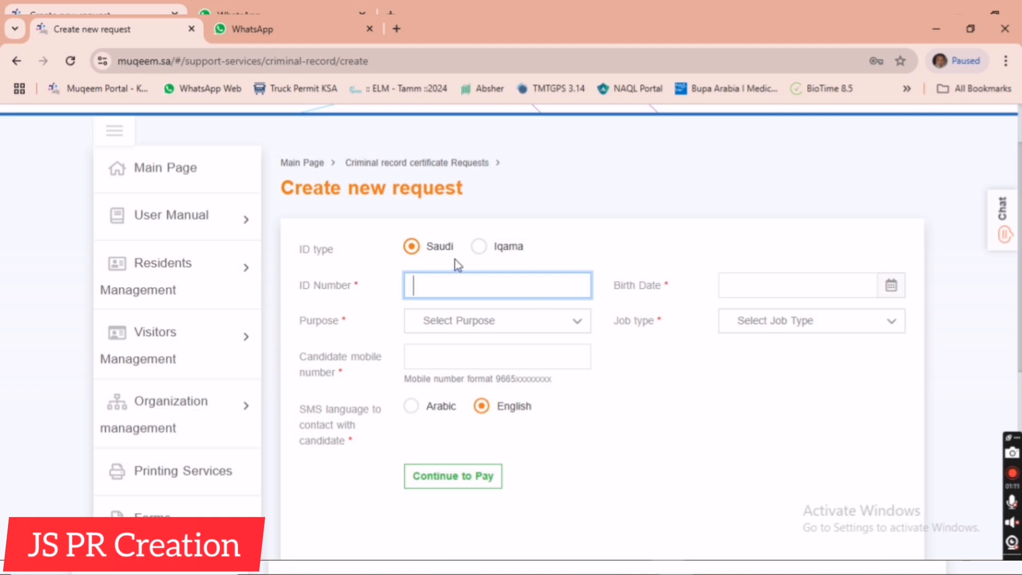
{"action": "left_click", "coordinate": [413, 248]}
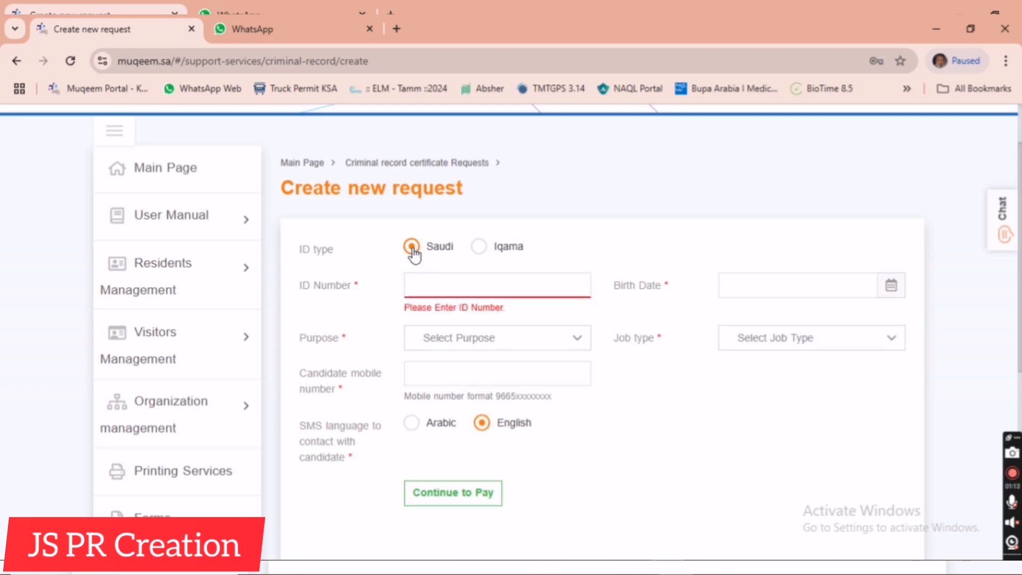
{"action": "left_click", "coordinate": [479, 247]}
{"action": "left_click", "coordinate": [700, 568]}
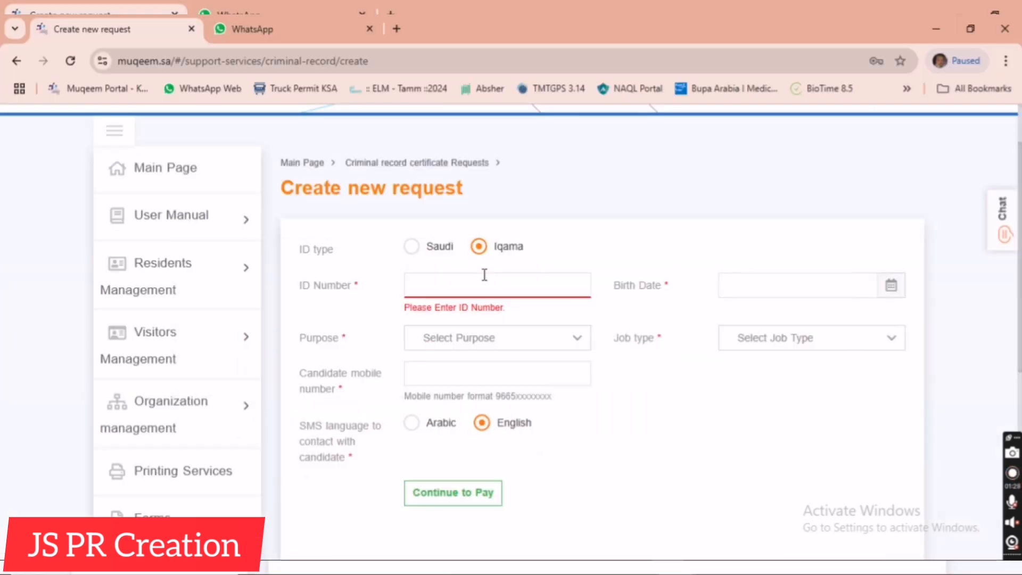
{"action": "left_click", "coordinate": [483, 275]}
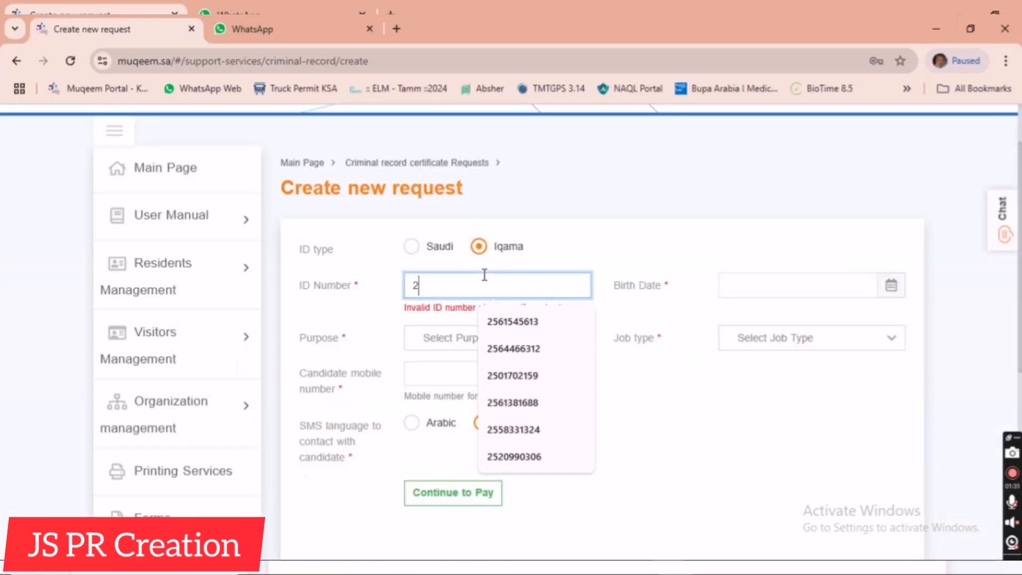
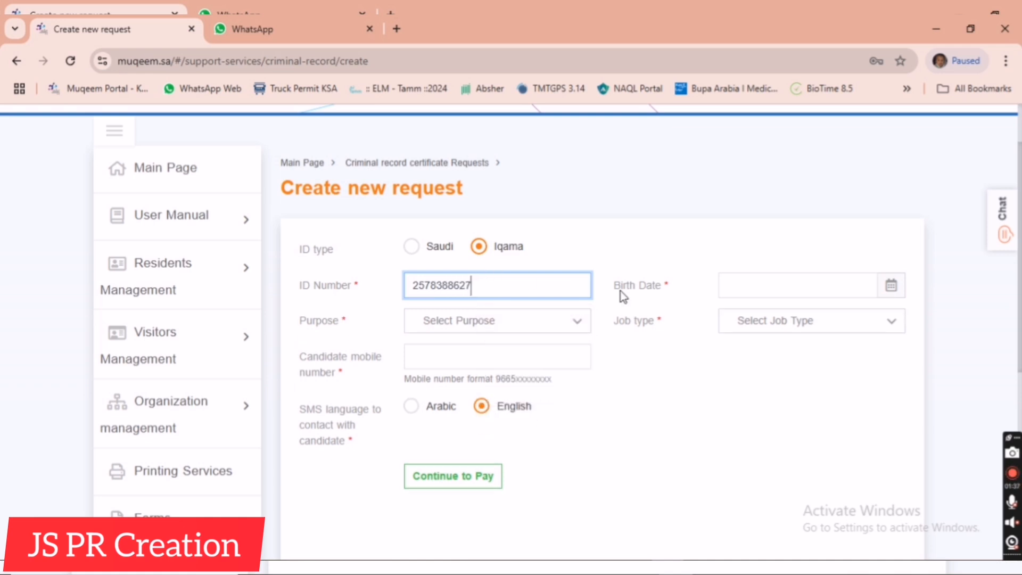
Set the Birth Date to 1995-04-03 using the calendar's year, month and day
{"action": "left_click", "coordinate": [859, 281]}
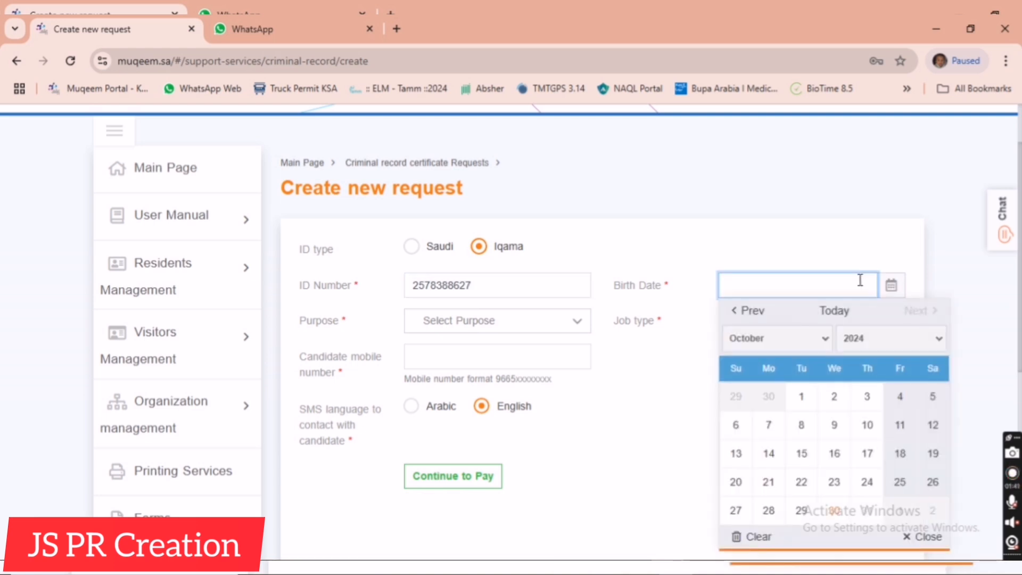
{"action": "left_click", "coordinate": [919, 338]}
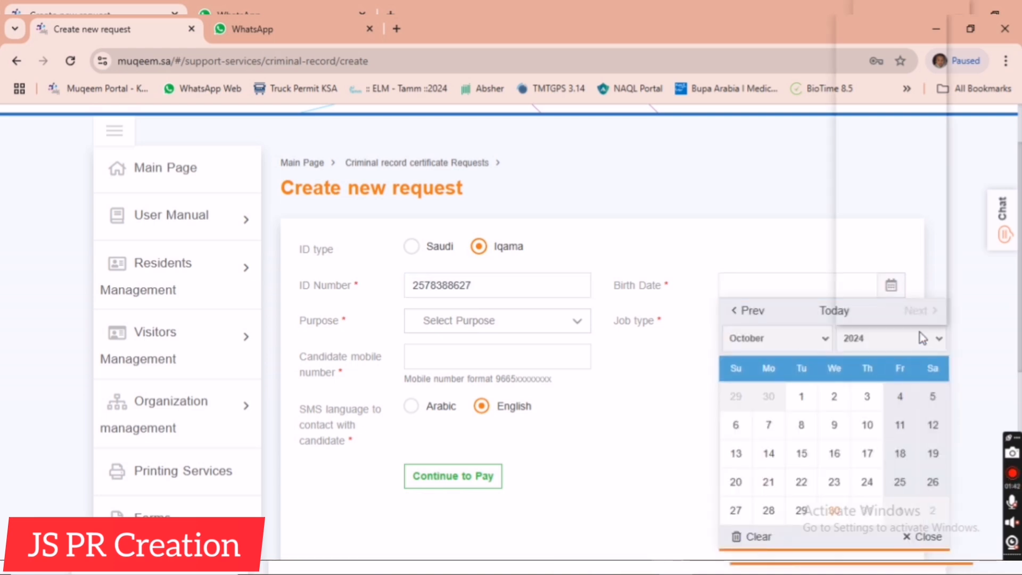
{"action": "scroll", "coordinate": [899, 223], "scroll_direction": "up", "scroll_amount": 13}
{"action": "scroll", "coordinate": [899, 223], "scroll_direction": "down", "scroll_amount": 4}
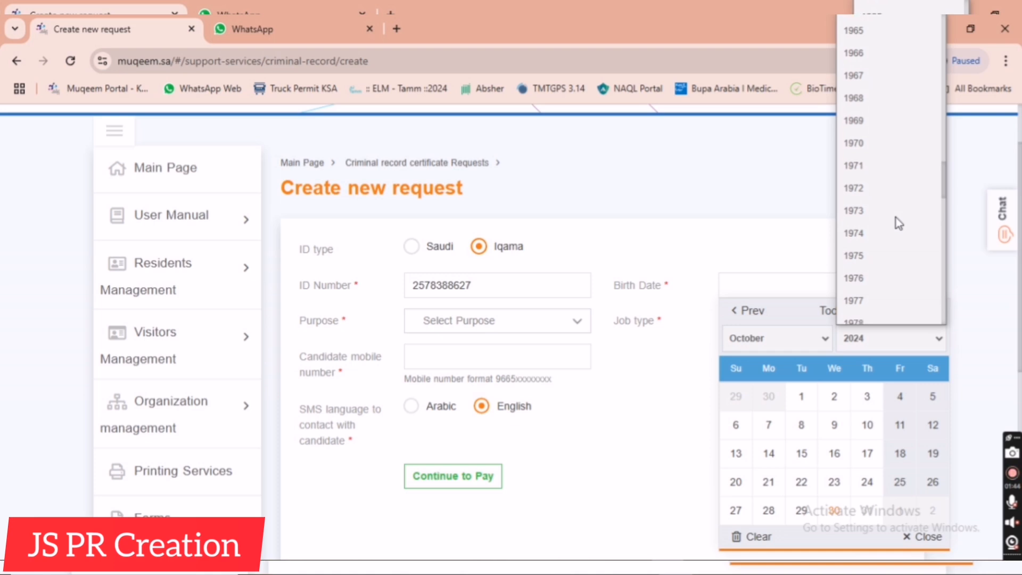
{"action": "scroll", "coordinate": [899, 223], "scroll_direction": "down", "scroll_amount": 6}
{"action": "scroll", "coordinate": [894, 222], "scroll_direction": "up", "scroll_amount": 2}
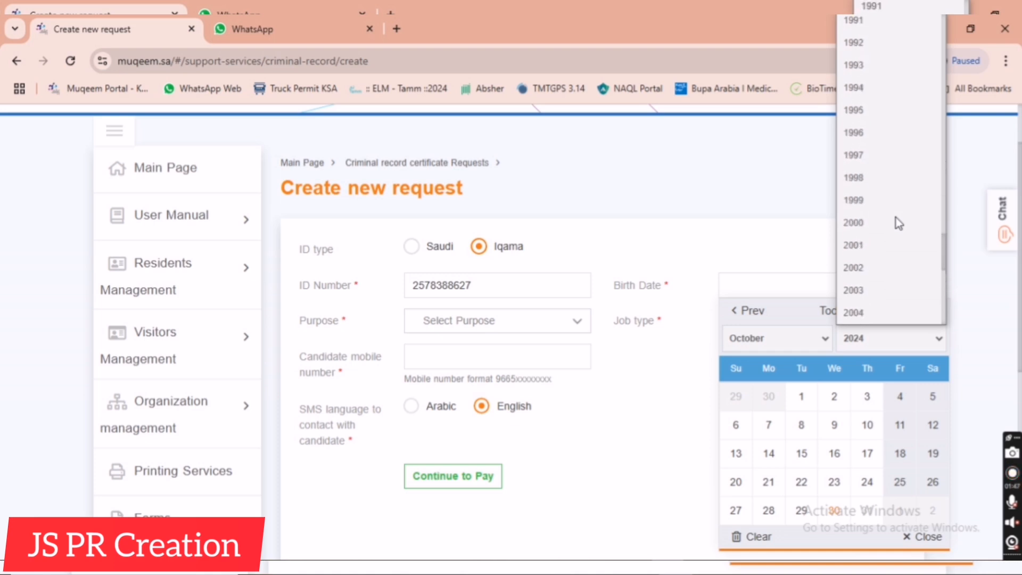
{"action": "left_click", "coordinate": [862, 109]}
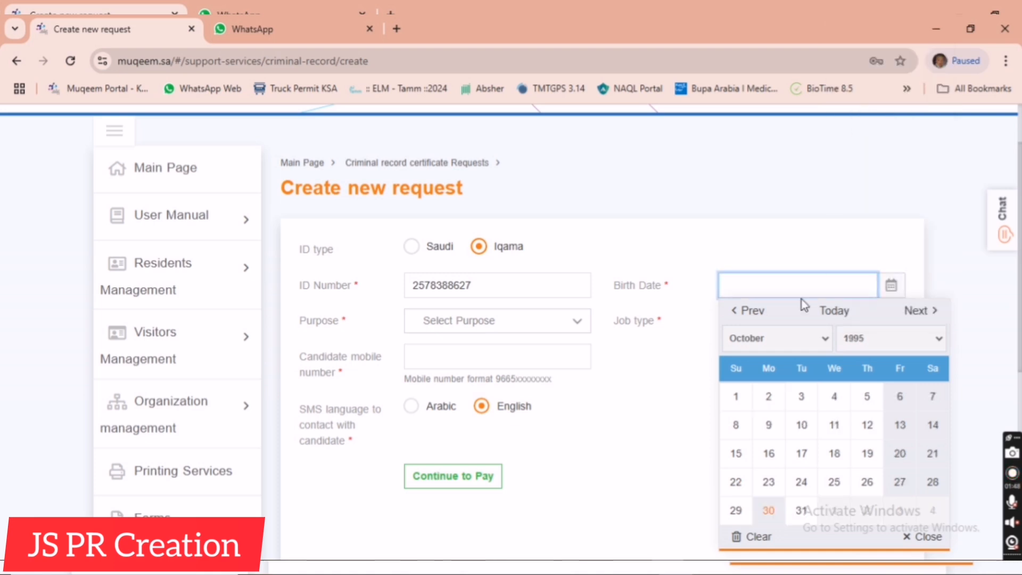
{"action": "left_click", "coordinate": [788, 335]}
{"action": "left_click", "coordinate": [765, 133]}
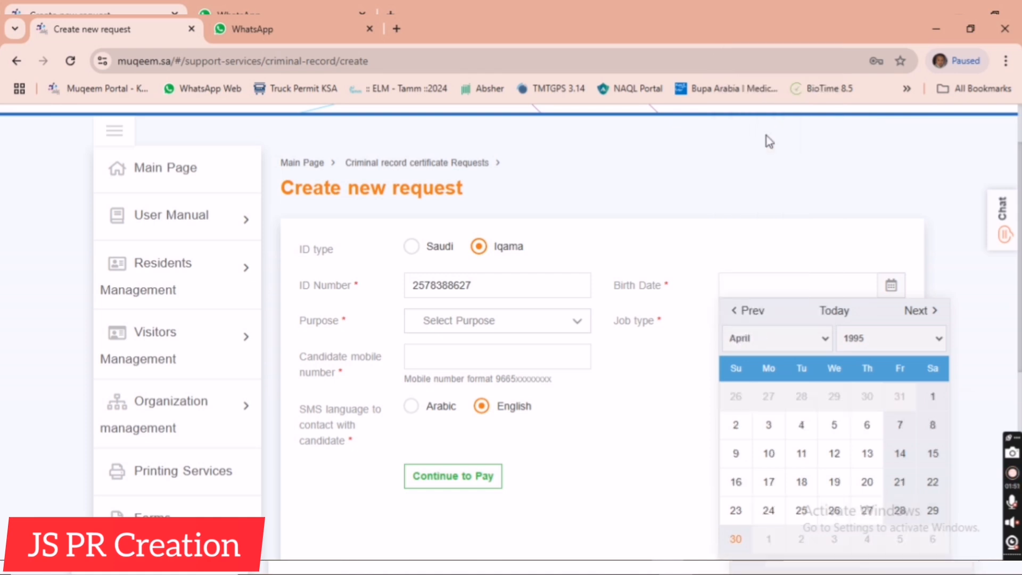
{"action": "left_click", "coordinate": [768, 429]}
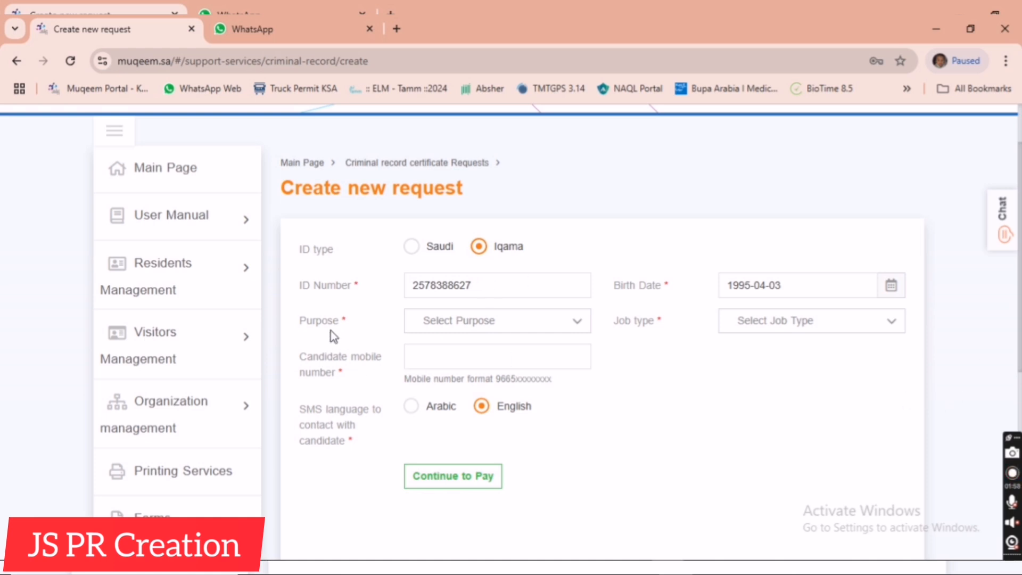
{"action": "left_click", "coordinate": [576, 325]}
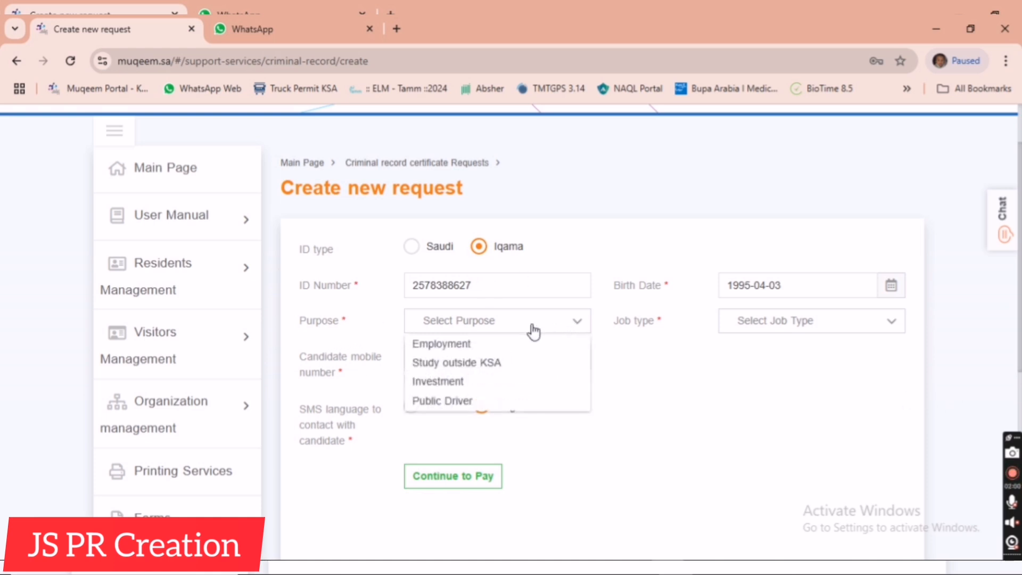
Set the Purpose to Public Driver and the Job type to Others
{"action": "left_click", "coordinate": [465, 403]}
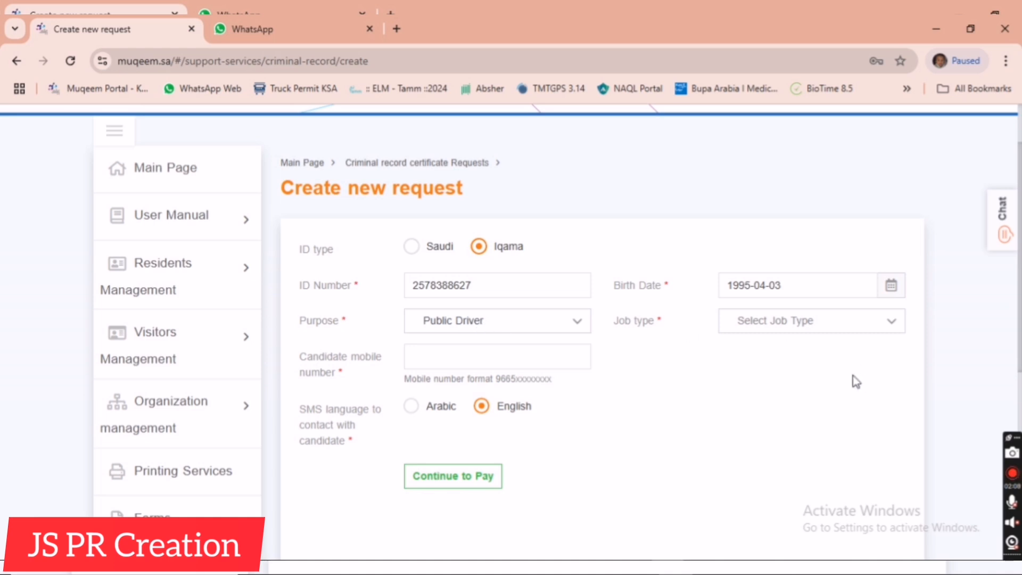
{"action": "left_click", "coordinate": [838, 325]}
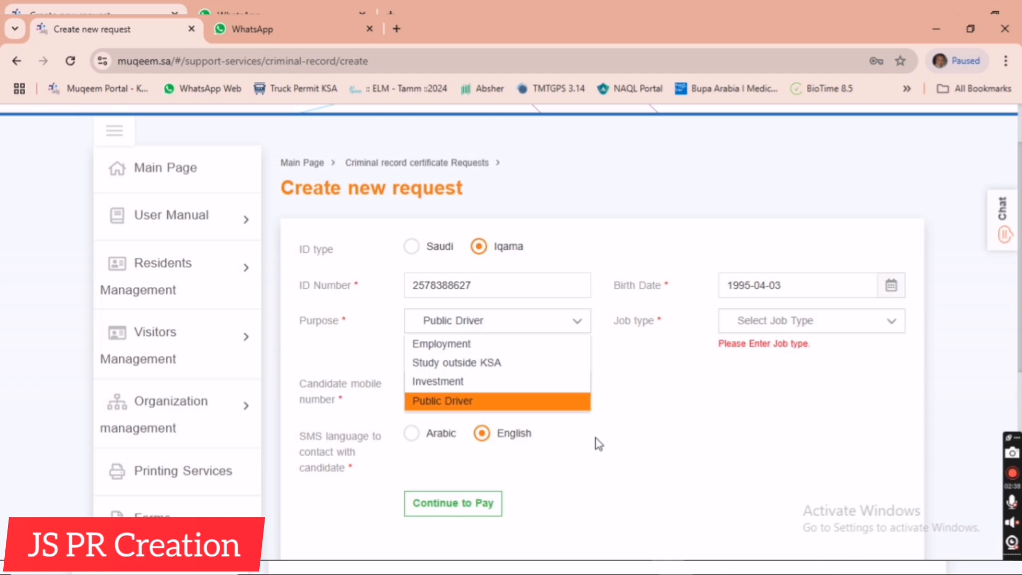
{"action": "left_click", "coordinate": [472, 403]}
{"action": "left_click", "coordinate": [846, 327]}
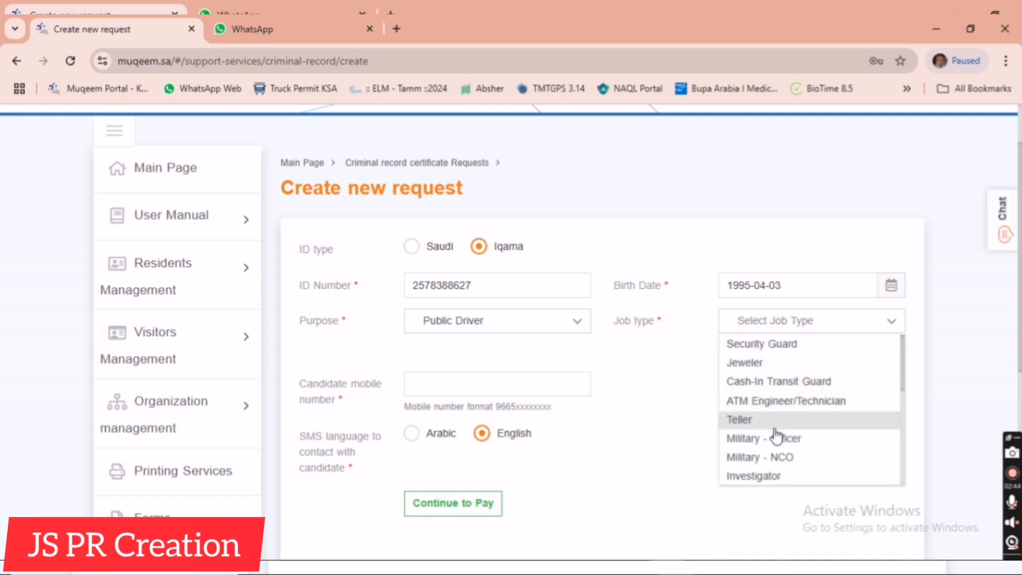
{"action": "scroll", "coordinate": [786, 440], "scroll_direction": "down", "scroll_amount": 3}
{"action": "scroll", "coordinate": [799, 415], "scroll_direction": "down", "scroll_amount": 3}
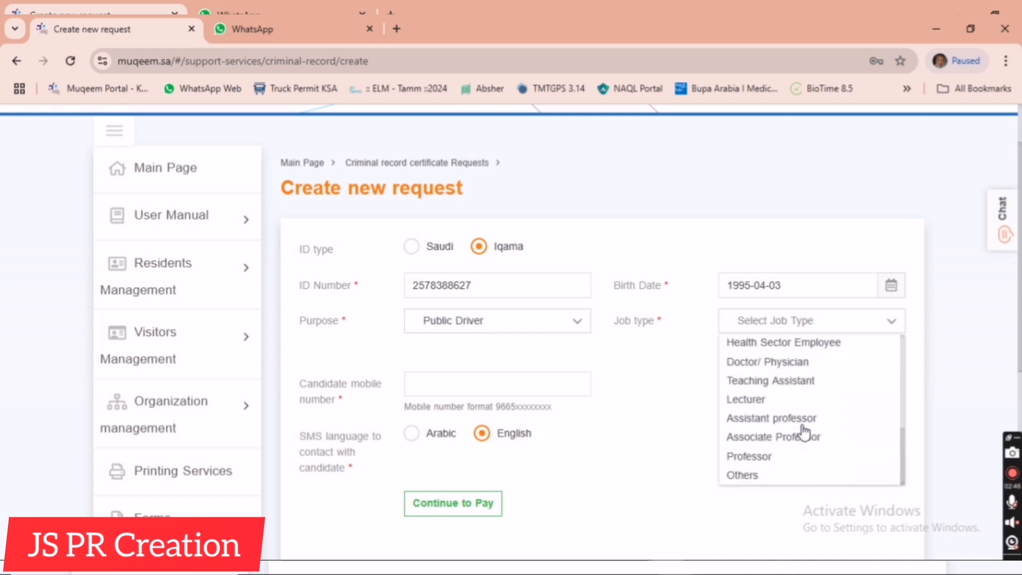
{"action": "left_click", "coordinate": [773, 482]}
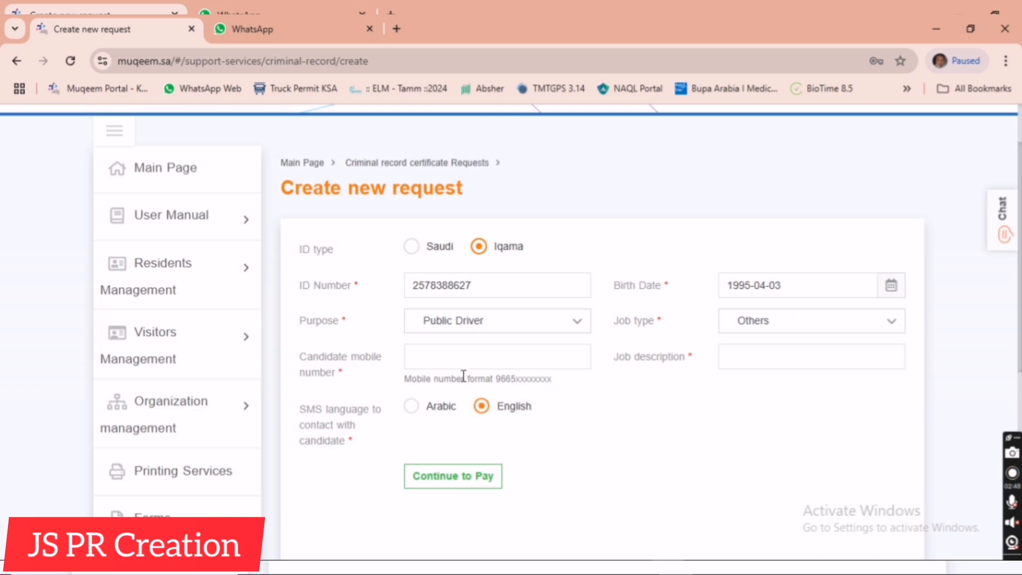
Enter the candidate's mobile number and type TRUCK DRIVER as the job description
{"action": "left_click", "coordinate": [473, 360]}
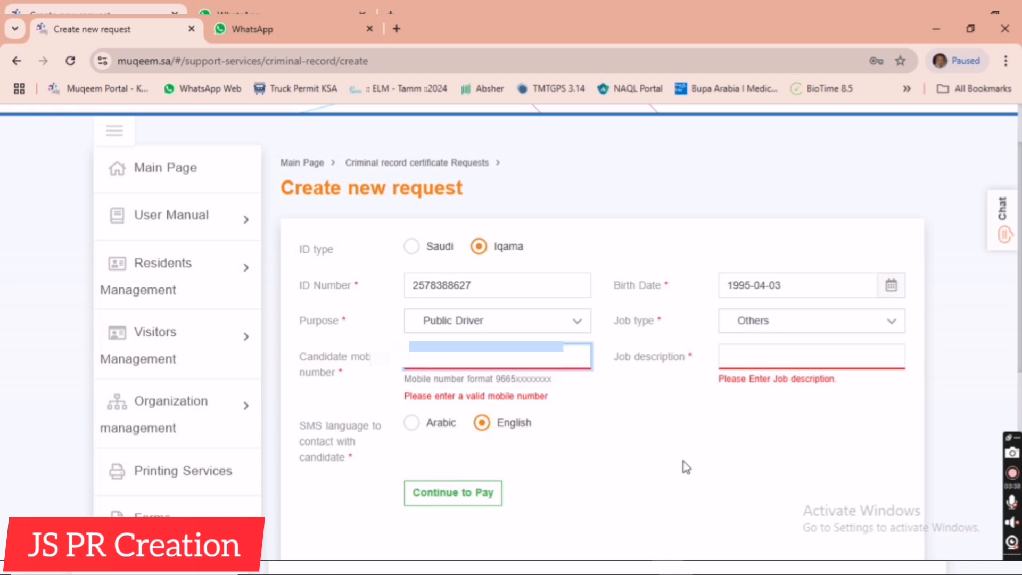
{"action": "type", "text": "5"}
{"action": "left_click", "coordinate": [794, 464]}
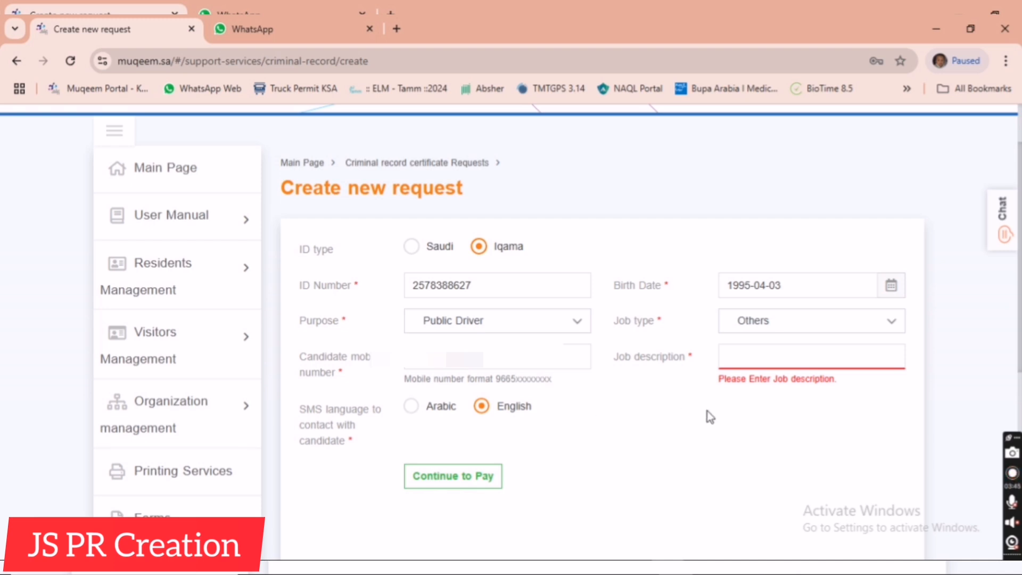
{"action": "left_click", "coordinate": [774, 356]}
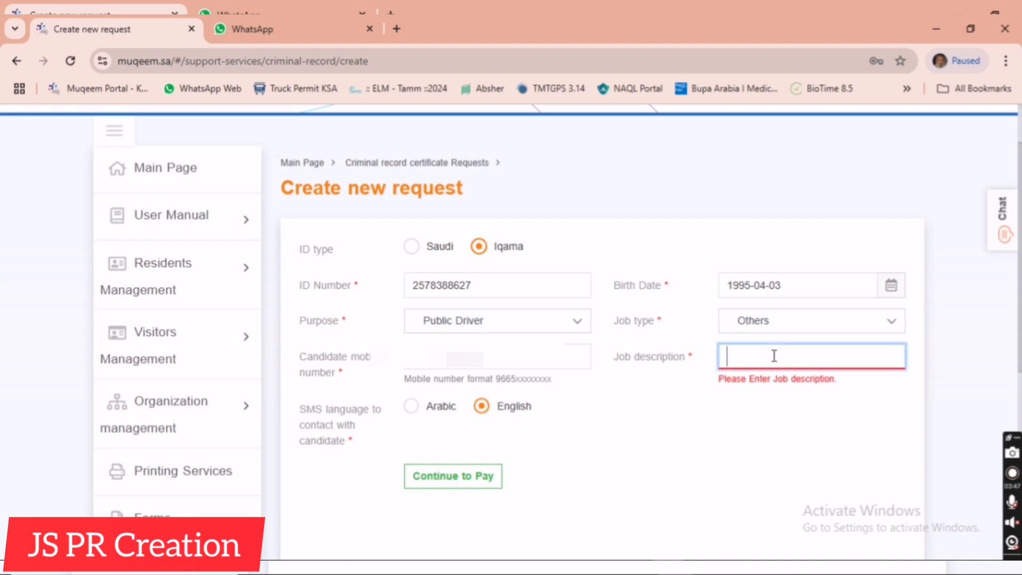
{"action": "type", "text": "TRUCK "}
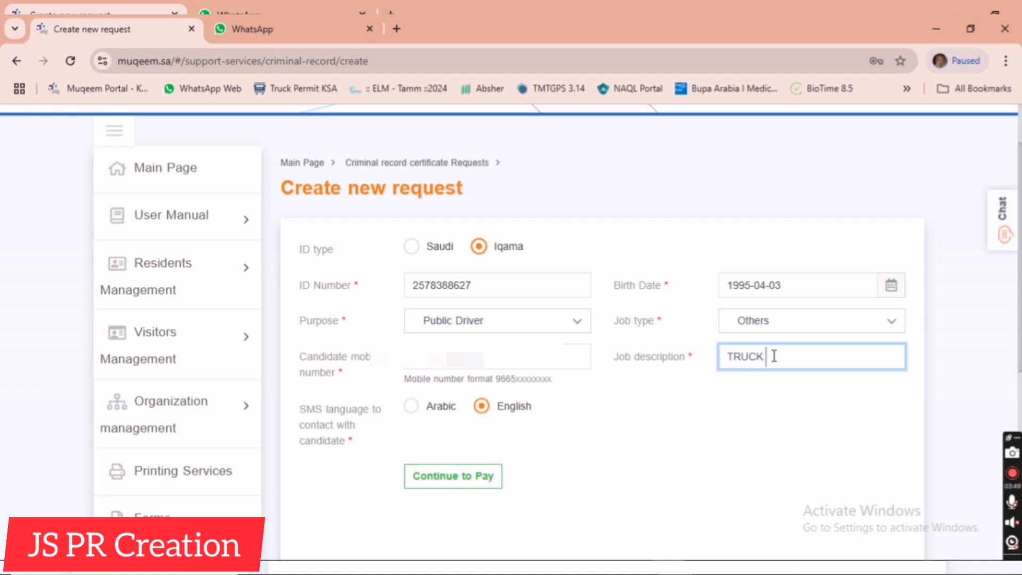
{"action": "type", "text": "DRIVER"}
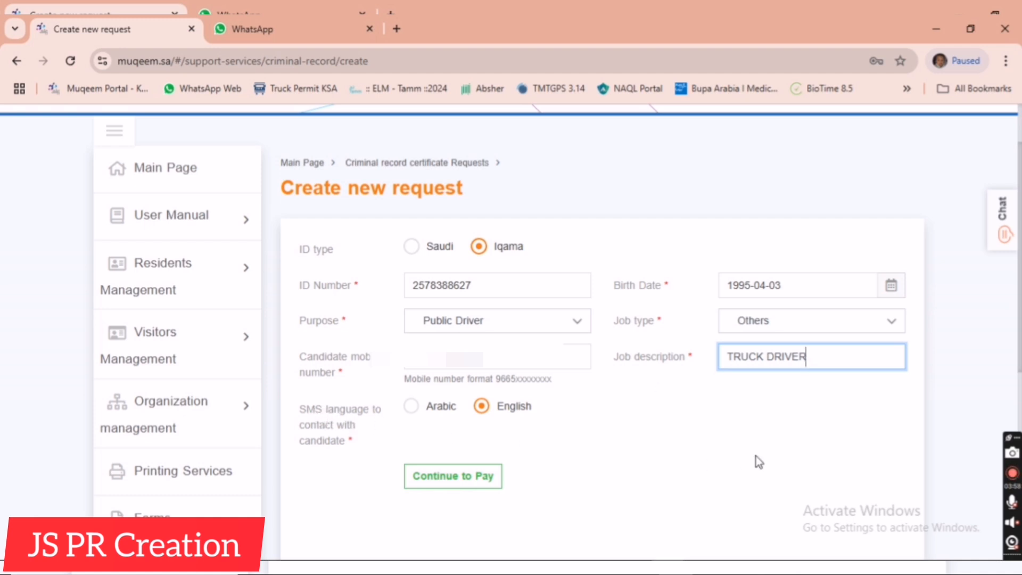
{"action": "scroll", "coordinate": [758, 462], "scroll_direction": "down", "scroll_amount": 2}
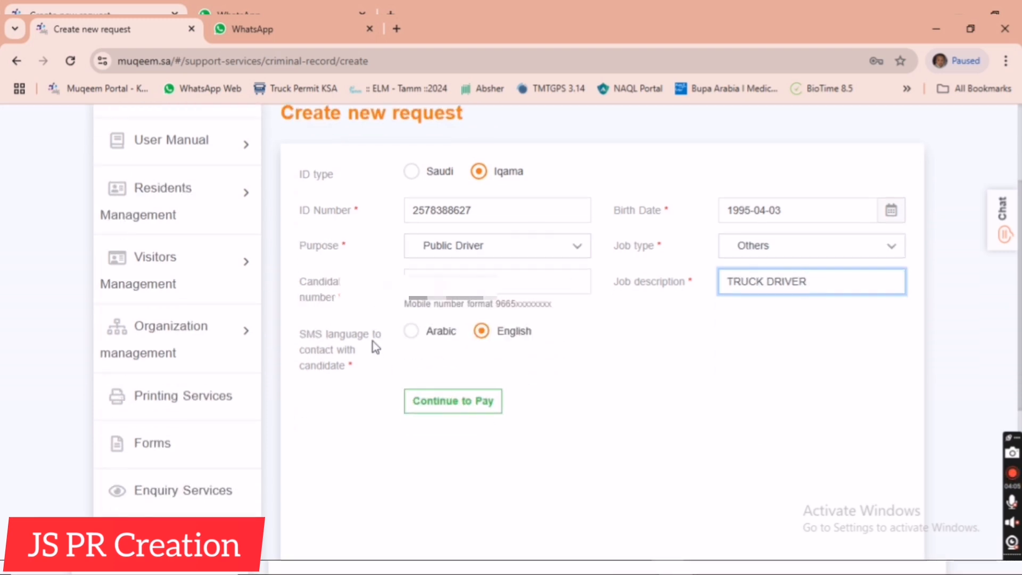
{"action": "left_click_drag", "start_coordinate": [296, 336], "coordinate": [380, 374]}
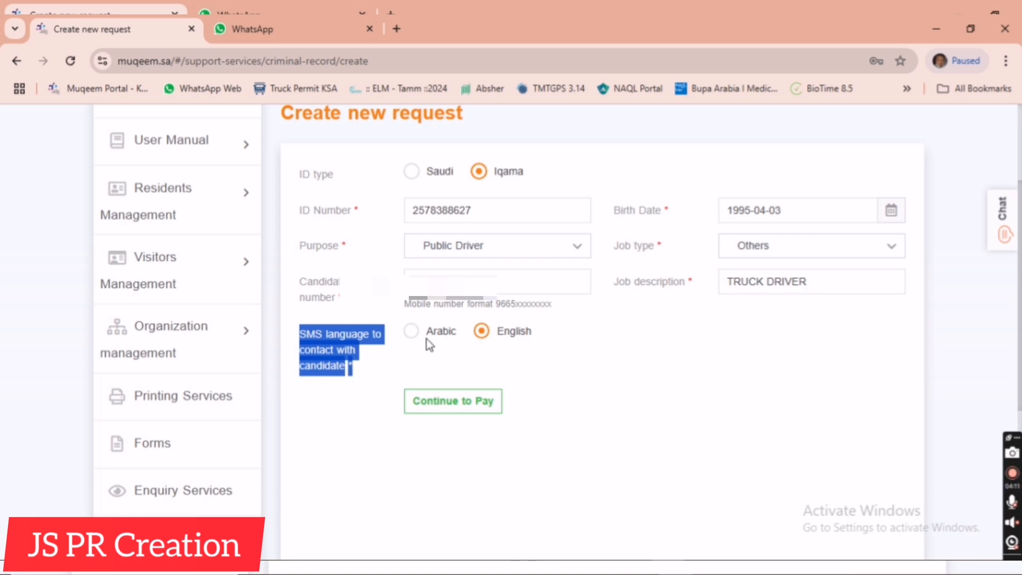
{"action": "left_click", "coordinate": [410, 333]}
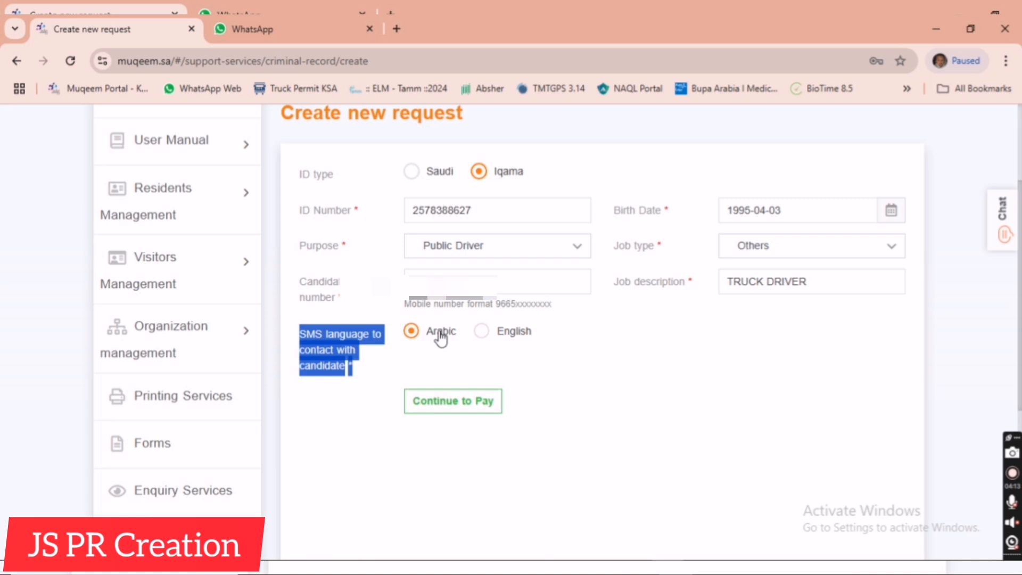
{"action": "left_click", "coordinate": [480, 332]}
{"action": "left_click", "coordinate": [483, 405]}
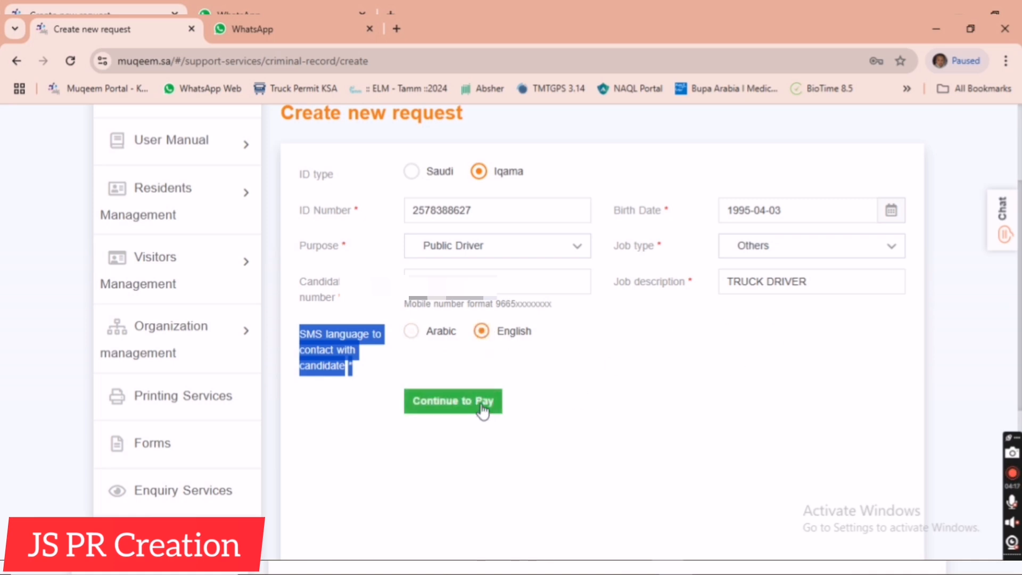
Review the request details and 375-point cost, then tick the information-accuracy declaration
{"action": "left_click", "coordinate": [585, 436]}
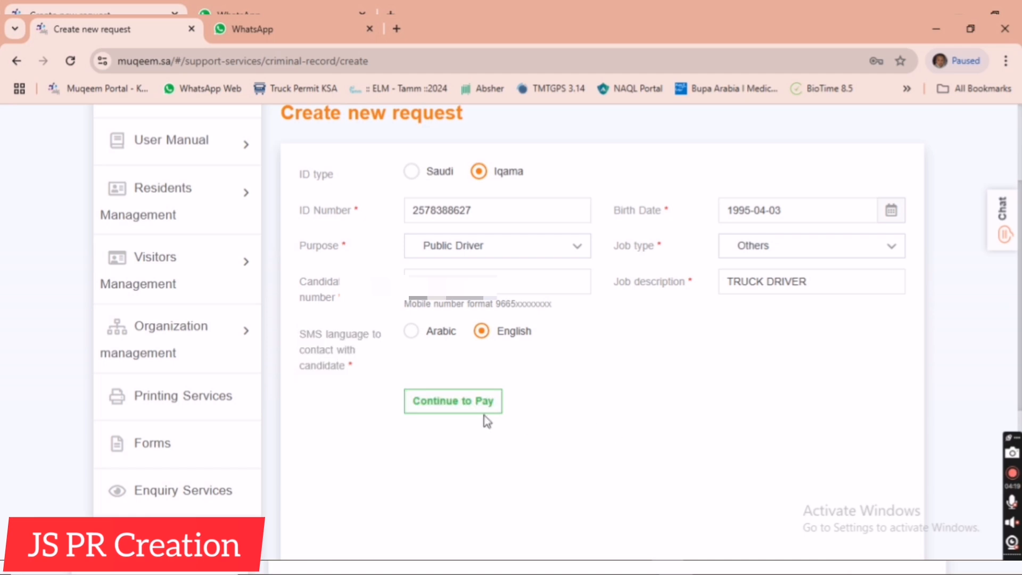
{"action": "left_click", "coordinate": [470, 411]}
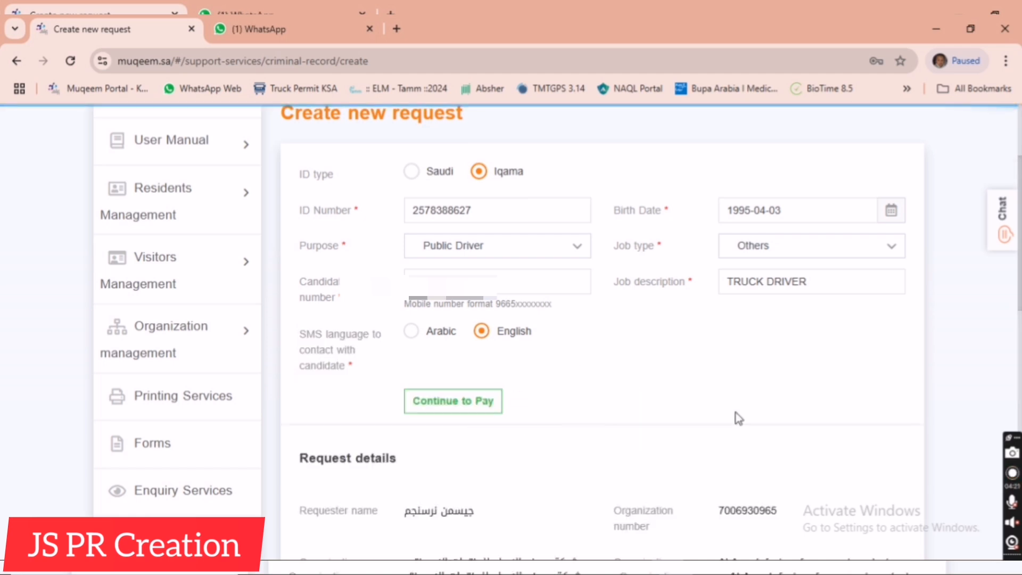
{"action": "scroll", "coordinate": [738, 418], "scroll_direction": "down", "scroll_amount": 3}
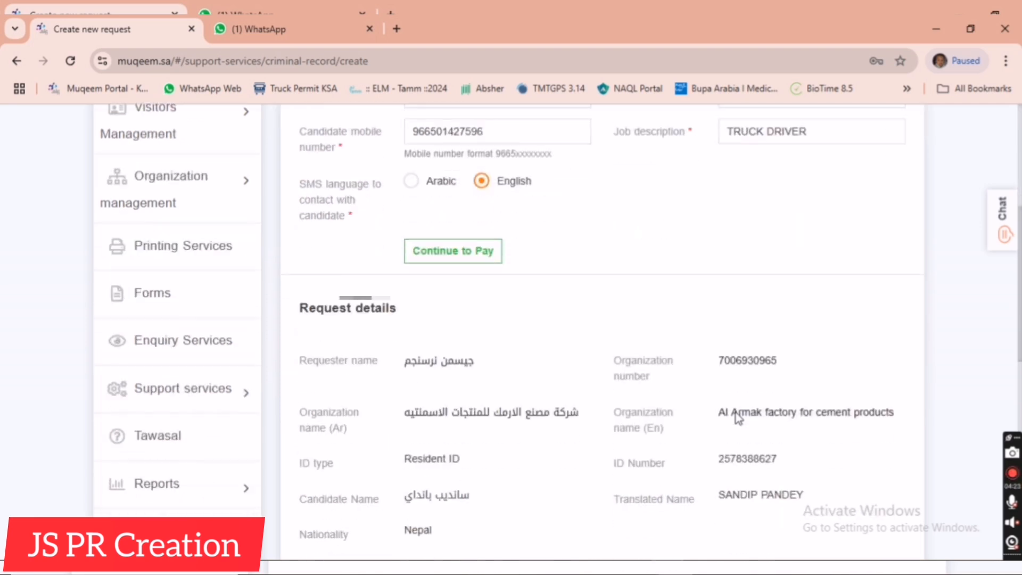
{"action": "scroll", "coordinate": [526, 368], "scroll_direction": "down", "scroll_amount": 2}
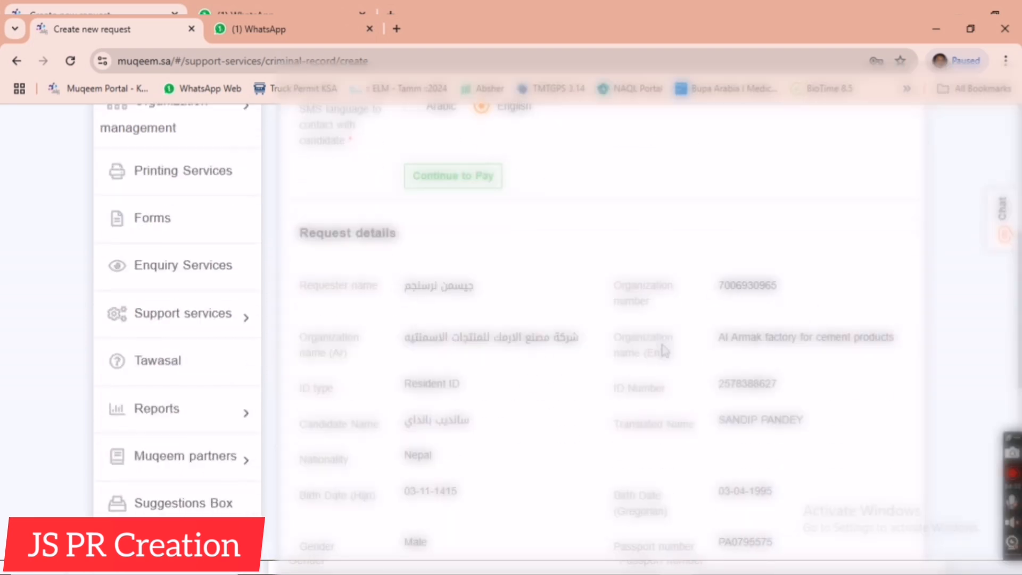
{"action": "scroll", "coordinate": [885, 442], "scroll_direction": "down", "scroll_amount": 1}
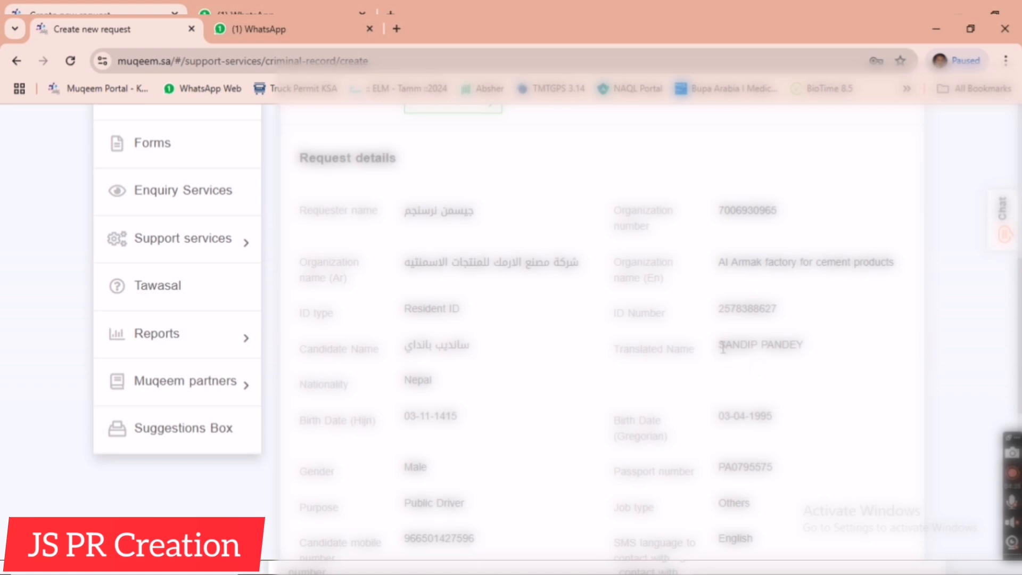
{"action": "left_click_drag", "start_coordinate": [720, 345], "coordinate": [863, 354]}
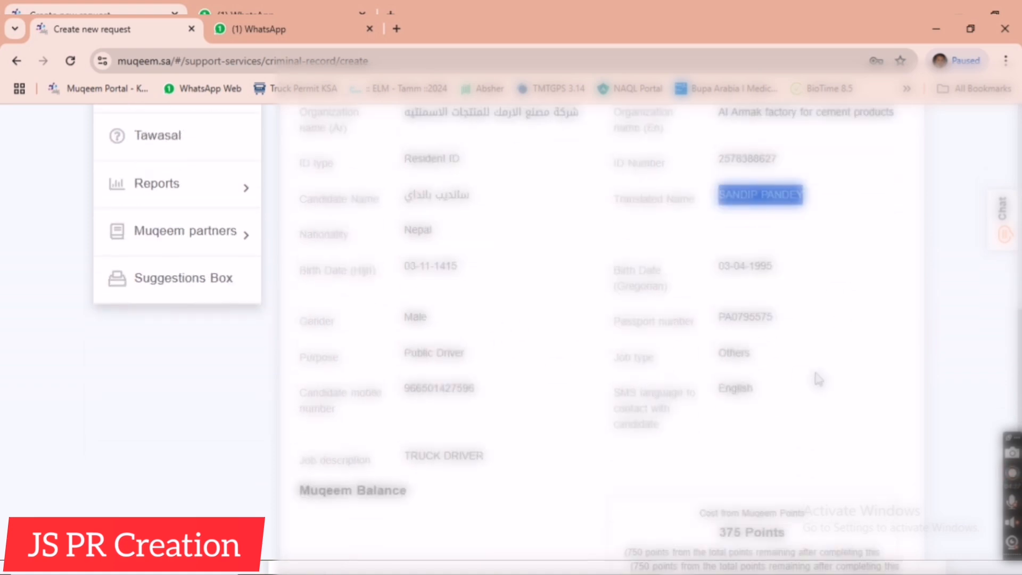
{"action": "scroll", "coordinate": [825, 369], "scroll_direction": "down", "scroll_amount": 4}
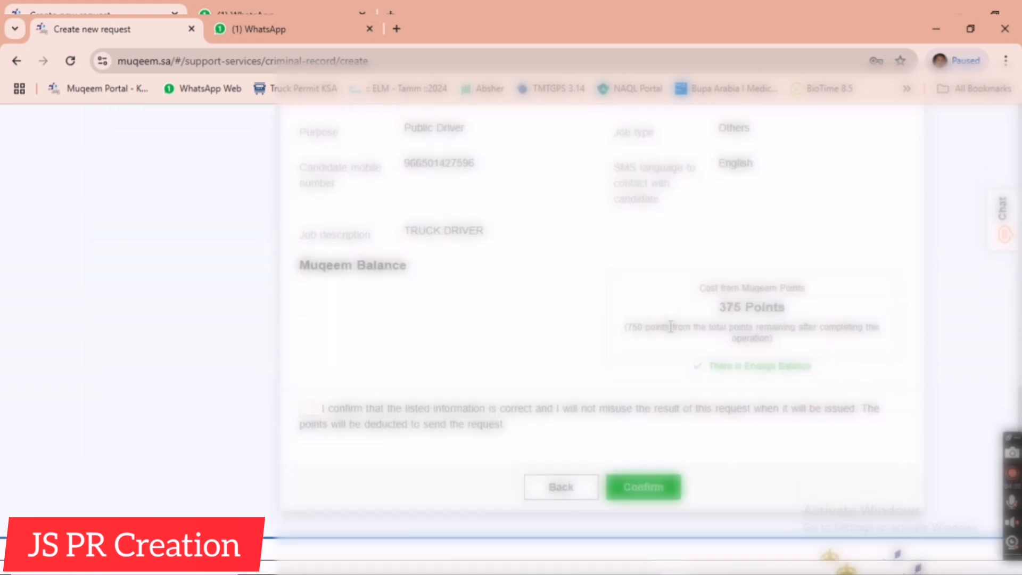
{"action": "left_click", "coordinate": [308, 410]}
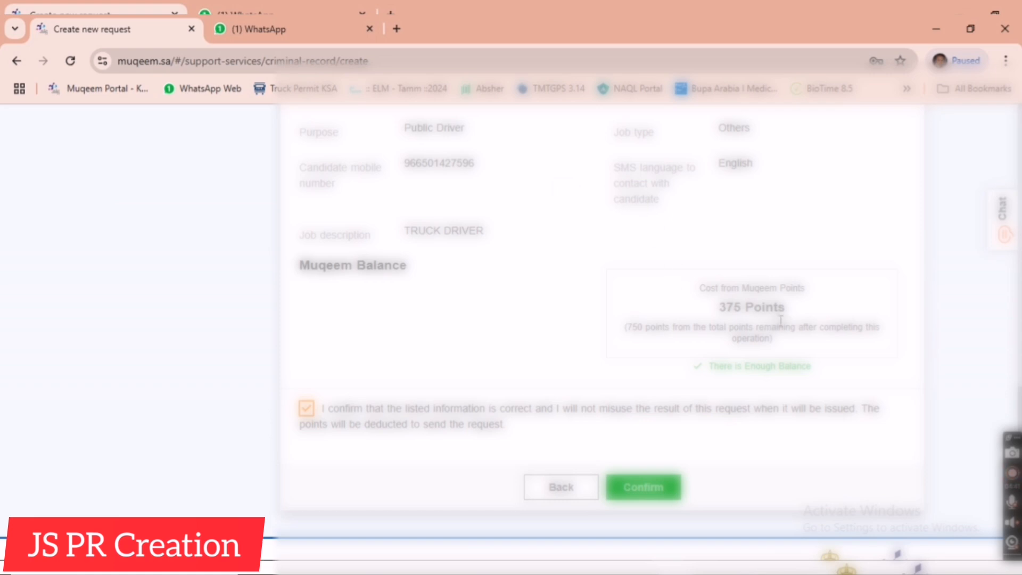
{"action": "scroll", "coordinate": [805, 407], "scroll_direction": "down", "scroll_amount": 1}
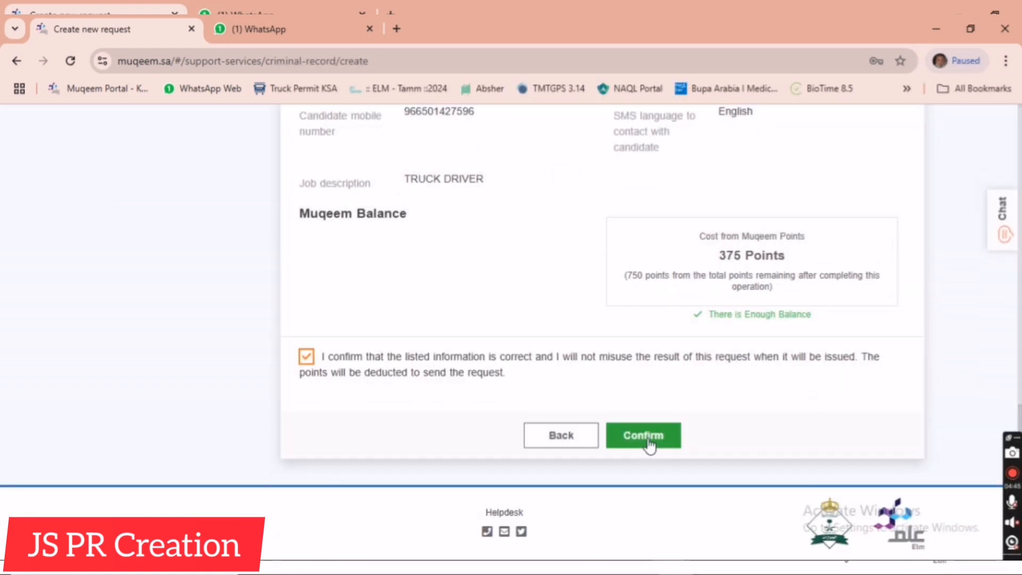
Confirm the request and check the issued request number and Under processing status
{"action": "left_click", "coordinate": [648, 443]}
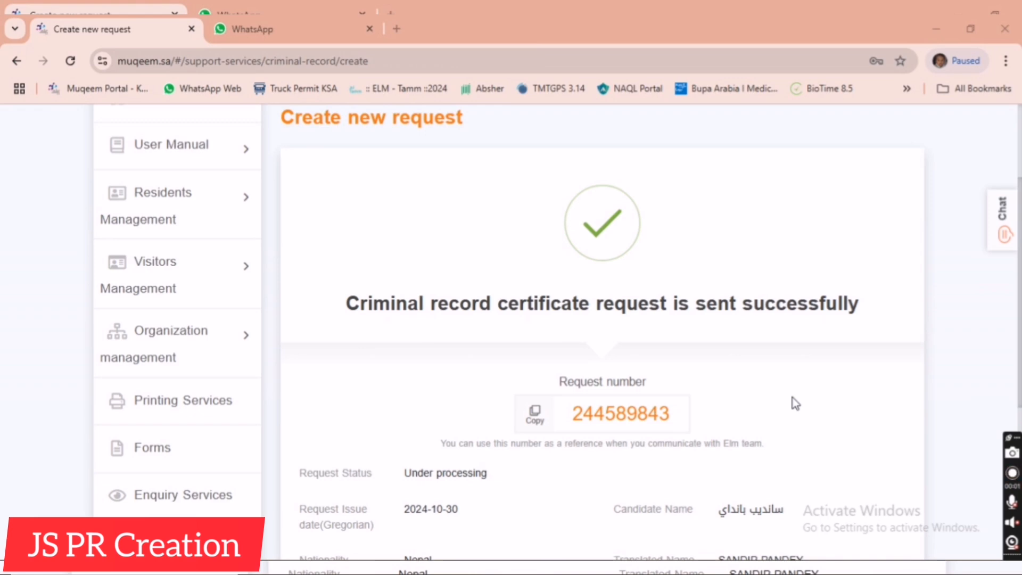
{"action": "scroll", "coordinate": [795, 404], "scroll_direction": "down", "scroll_amount": 1}
{"action": "scroll", "coordinate": [793, 398], "scroll_direction": "up", "scroll_amount": 3}
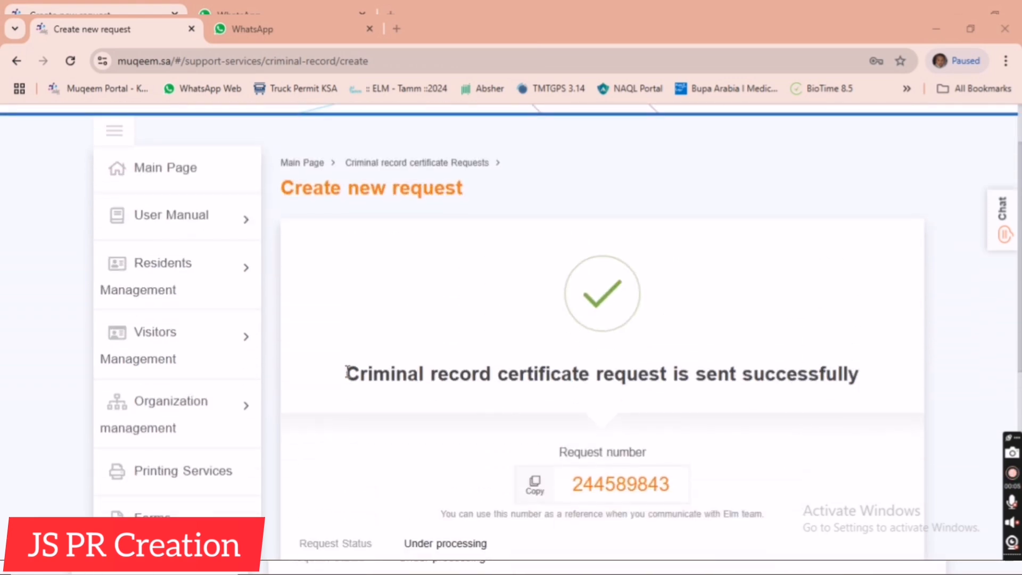
{"action": "left_click_drag", "start_coordinate": [345, 374], "coordinate": [847, 360]}
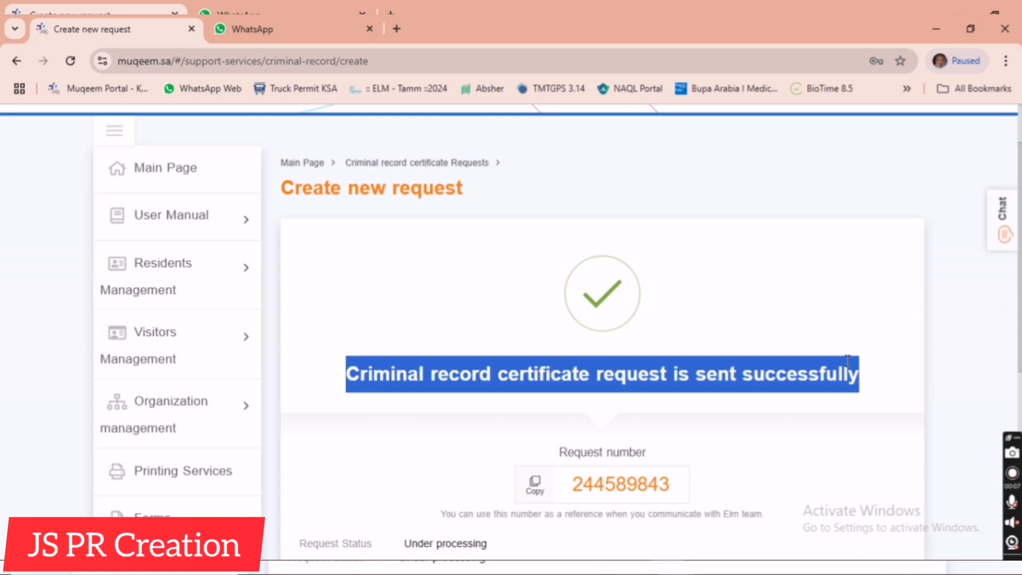
{"action": "left_click", "coordinate": [863, 327]}
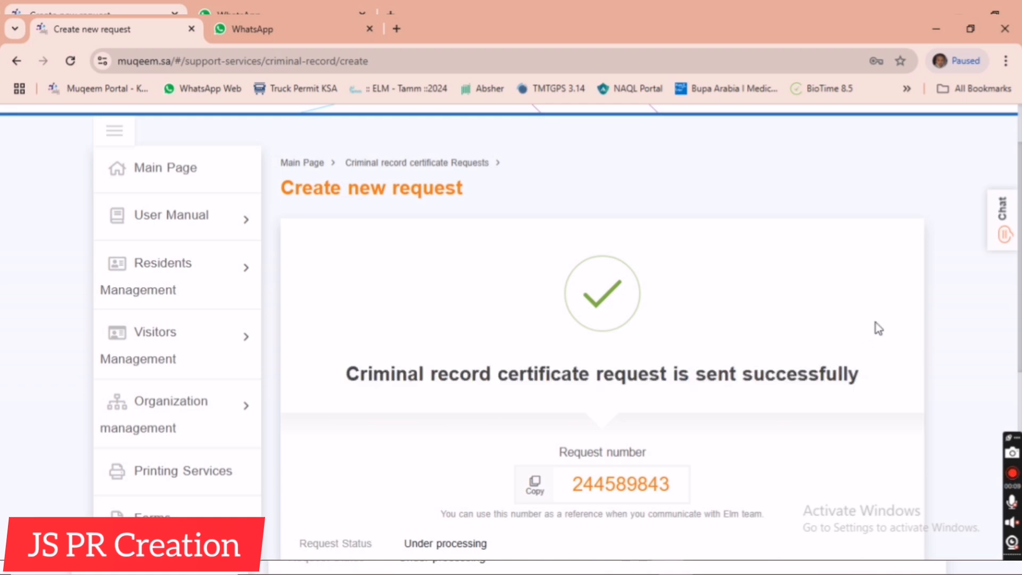
{"action": "scroll", "coordinate": [876, 322], "scroll_direction": "down", "scroll_amount": 2}
{"action": "scroll", "coordinate": [878, 328], "scroll_direction": "down", "scroll_amount": 1}
{"action": "left_click_drag", "start_coordinate": [294, 321], "coordinate": [506, 330]}
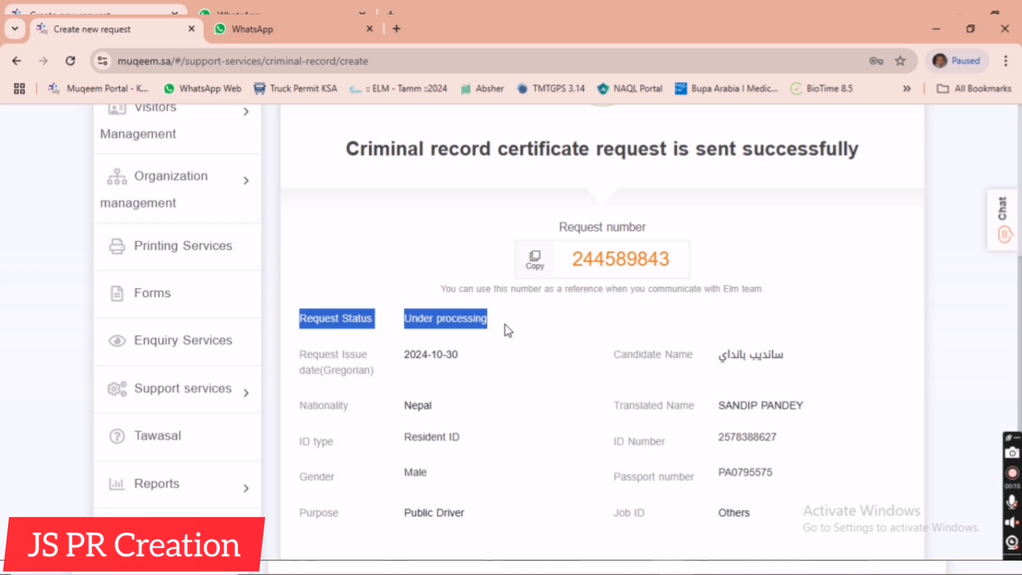
{"action": "scroll", "coordinate": [506, 329], "scroll_direction": "down", "scroll_amount": 2}
{"action": "scroll", "coordinate": [505, 330], "scroll_direction": "up", "scroll_amount": 2}
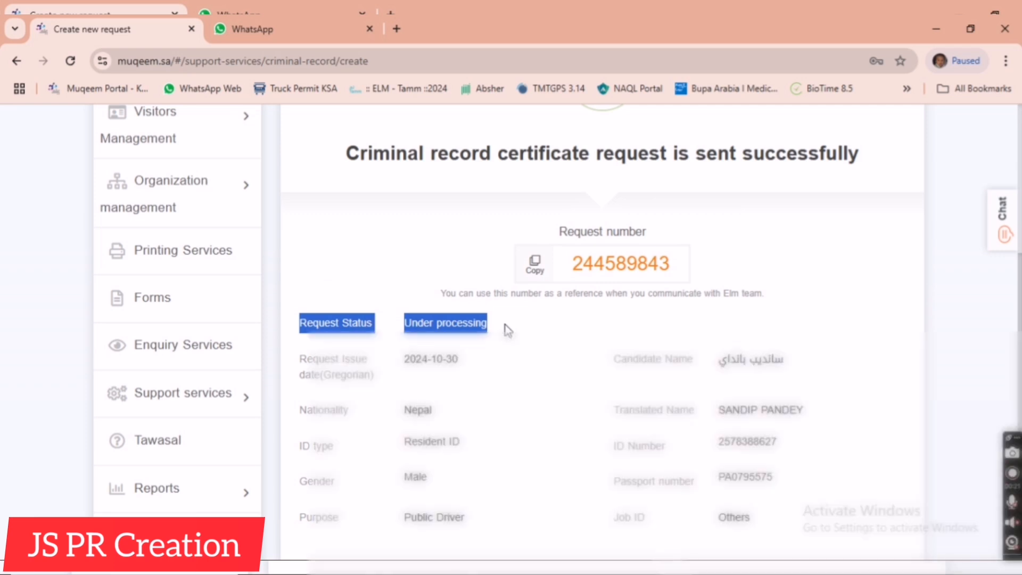
{"action": "scroll", "coordinate": [507, 330], "scroll_direction": "up", "scroll_amount": 3}
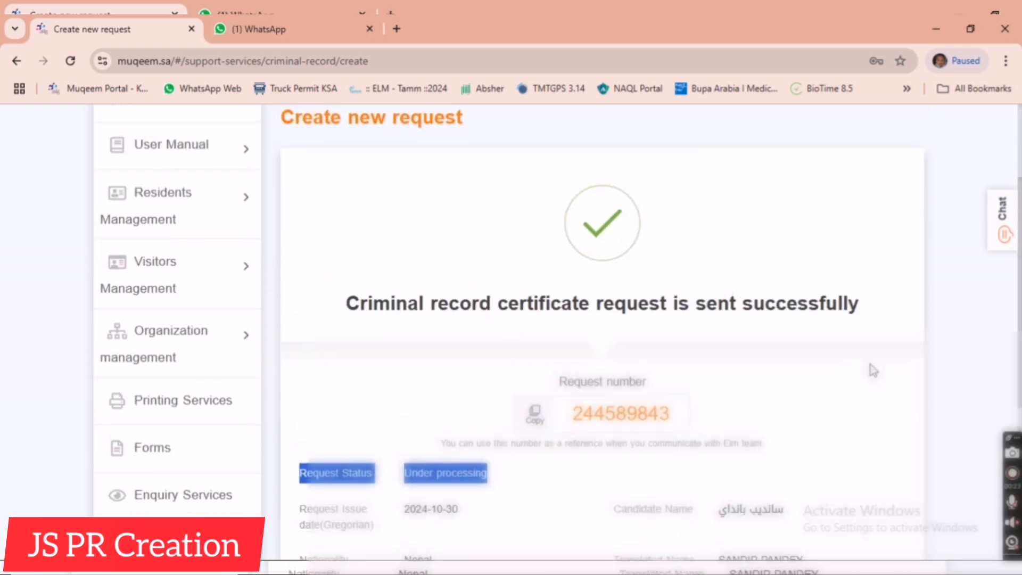